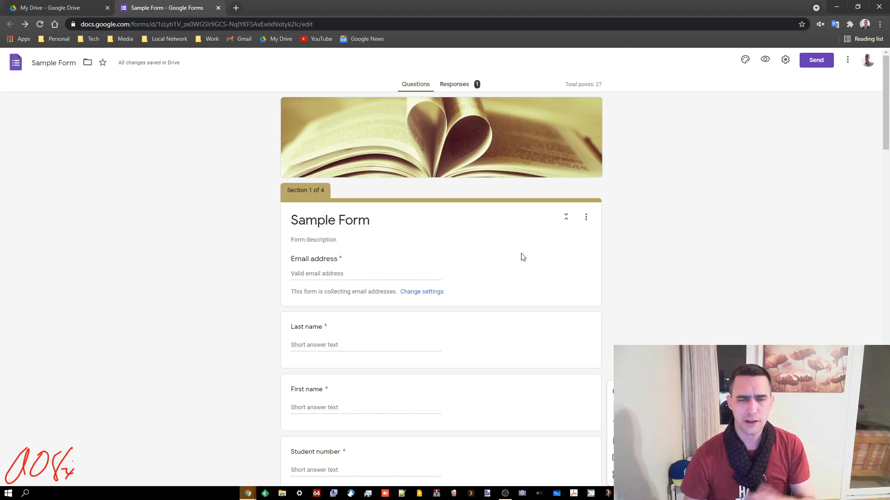
Step: Look over the default settings for new forms and questions, leaving them as they are, and check the form's other available actions
{"action": "left_click", "coordinate": [847, 60]}
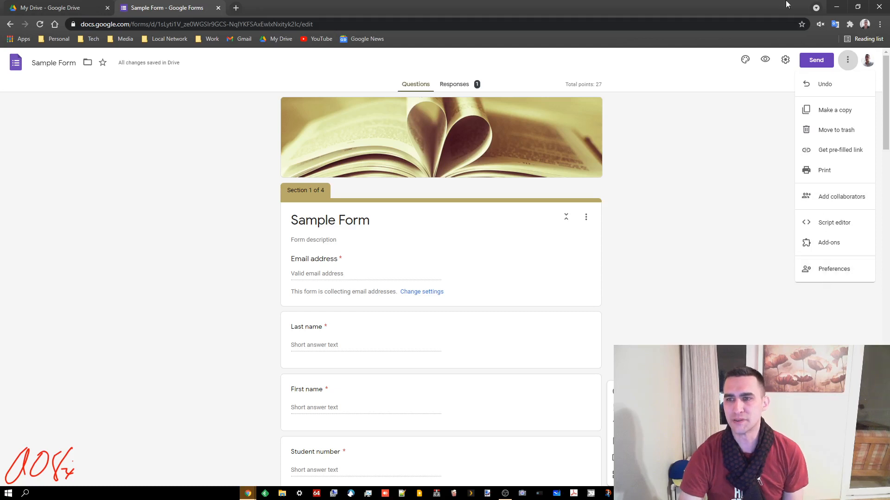
{"action": "left_click", "coordinate": [829, 269]}
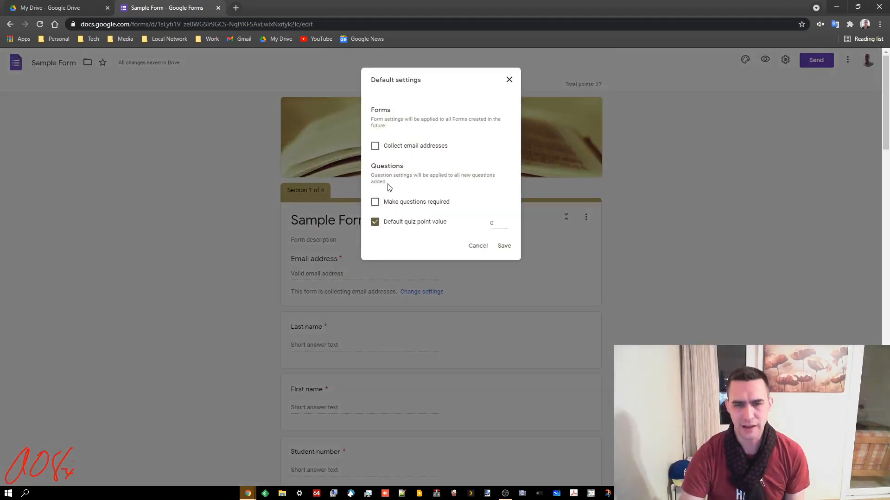
{"action": "left_click", "coordinate": [482, 249]}
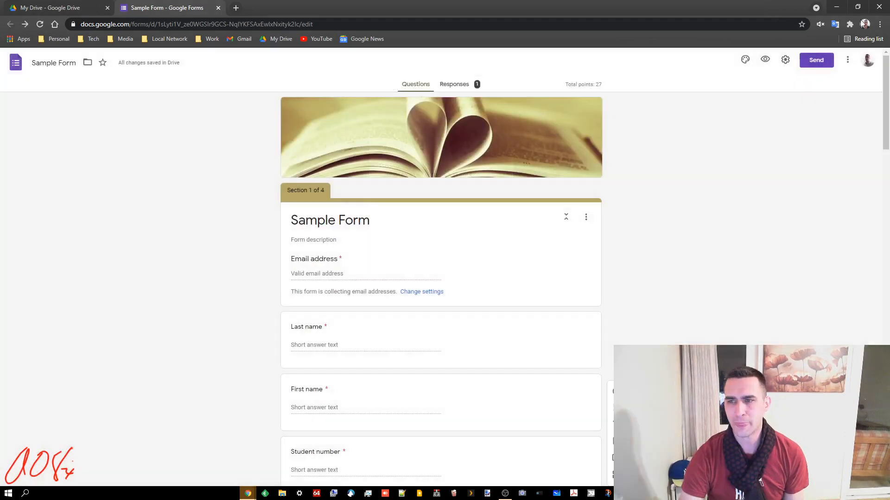
{"action": "left_click", "coordinate": [851, 65]}
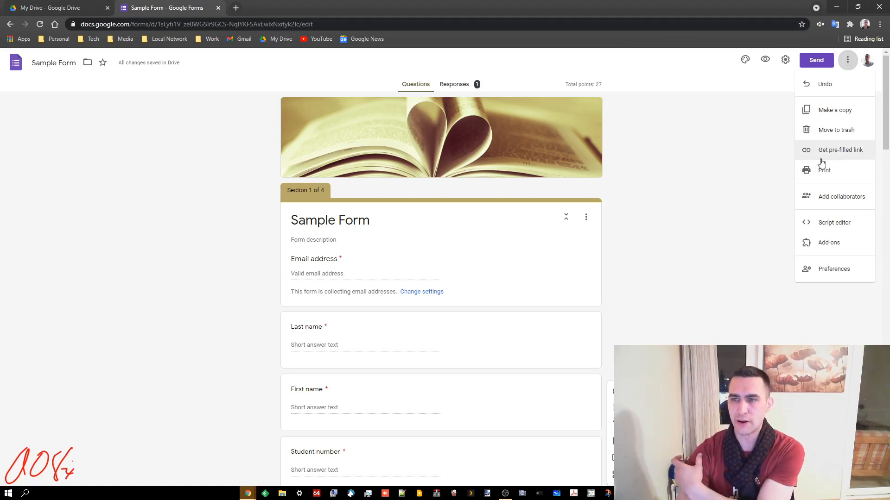
{"action": "left_click", "coordinate": [735, 146]}
Step: Shorten the form's share link and check the email and HTML embed options for sending it
{"action": "left_click", "coordinate": [816, 61]}
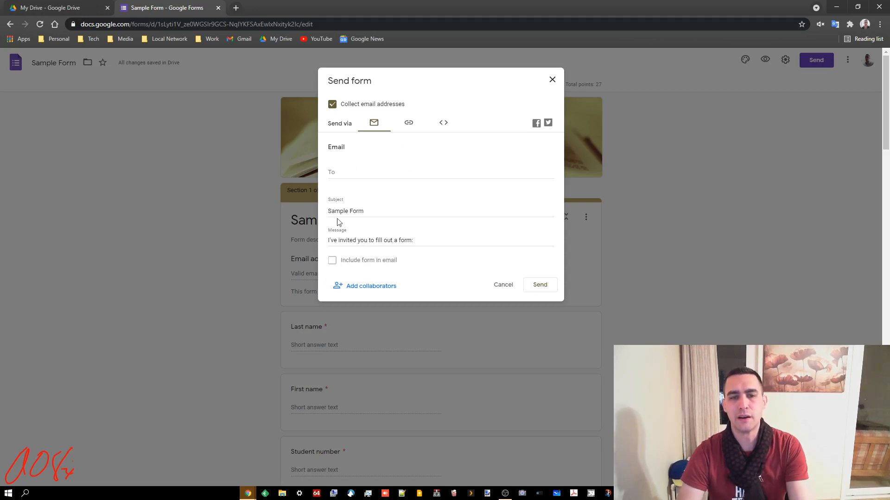
{"action": "left_click", "coordinate": [408, 122]}
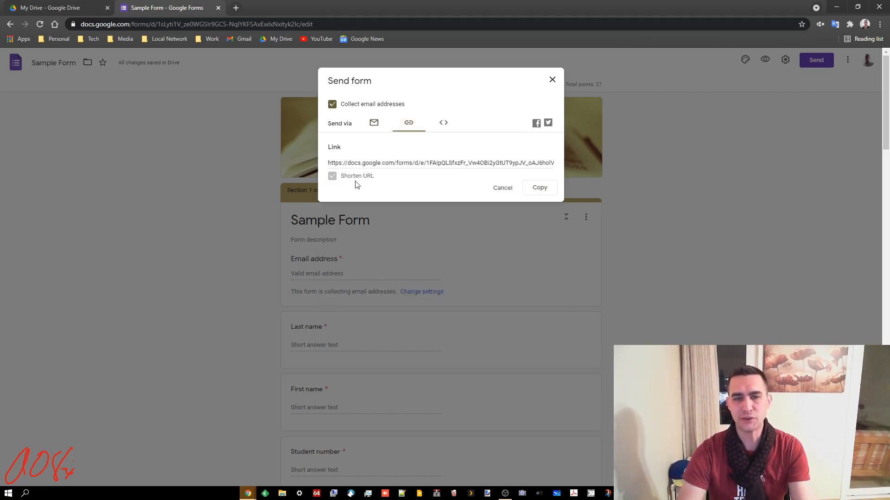
{"action": "left_click", "coordinate": [332, 176]}
{"action": "left_click", "coordinate": [444, 124]}
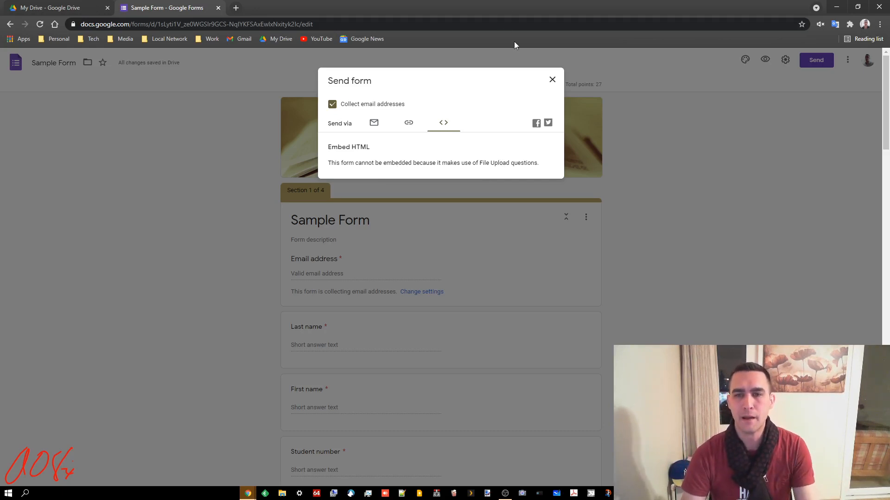
{"action": "left_click", "coordinate": [407, 125]}
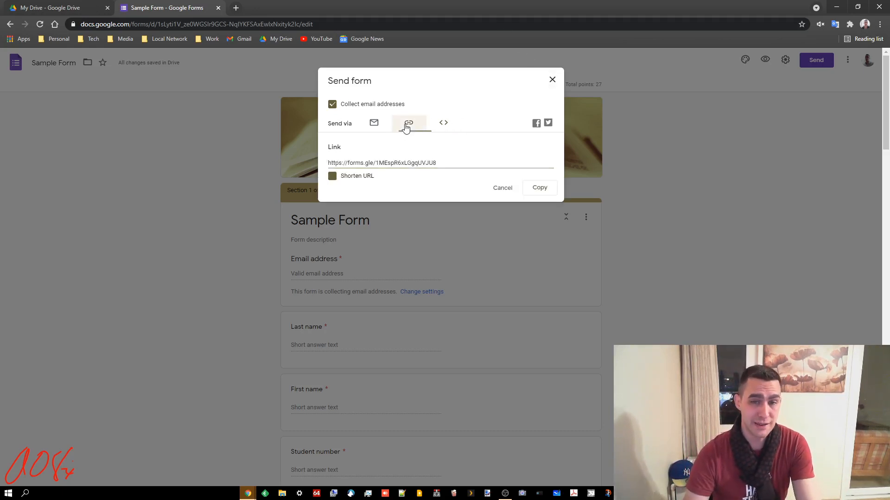
{"action": "left_click", "coordinate": [373, 124]}
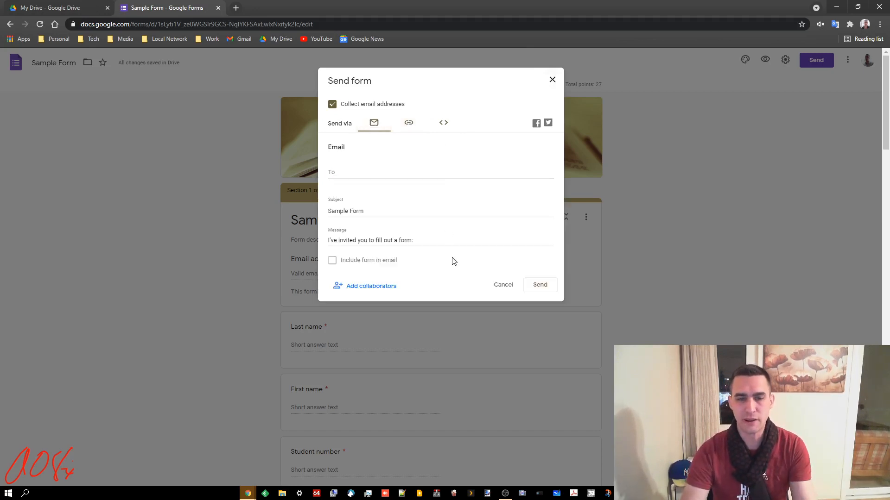
Step: Check the options for adding people or groups as editors of the form without adding anyone
{"action": "left_click", "coordinate": [355, 287]}
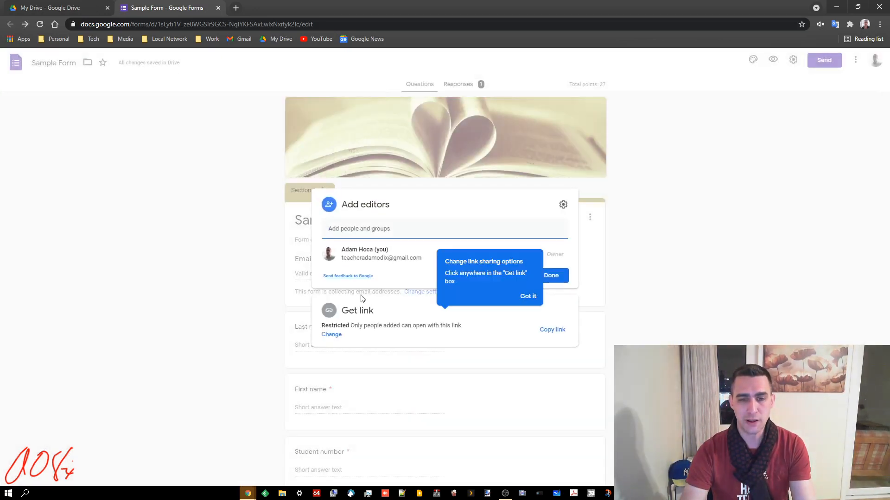
{"action": "left_click", "coordinate": [344, 220]}
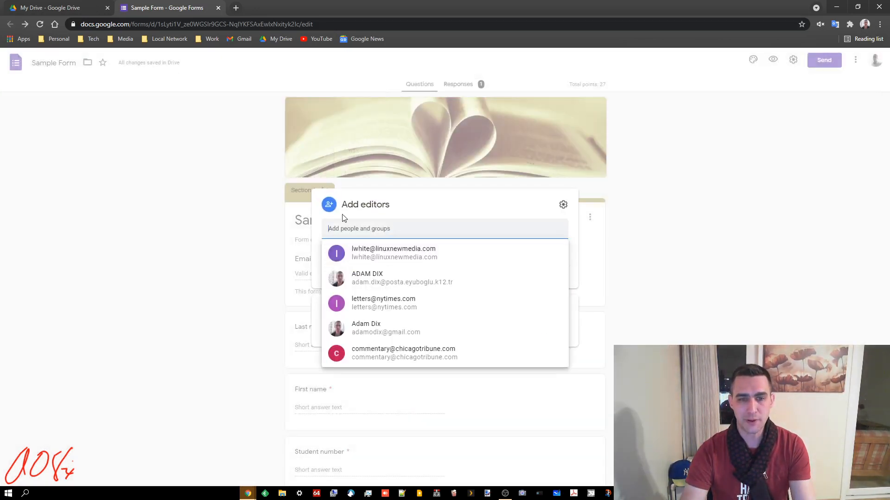
{"action": "left_click", "coordinate": [376, 224]}
{"action": "left_click", "coordinate": [375, 226]}
{"action": "left_click", "coordinate": [685, 247]}
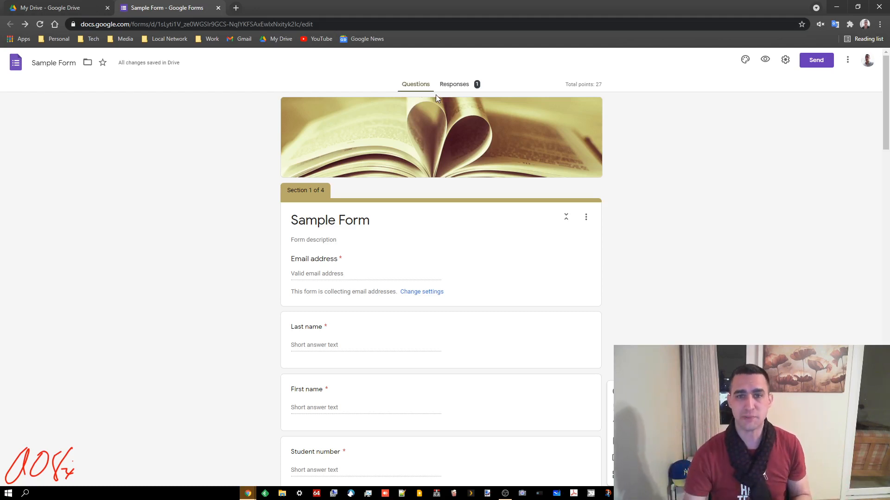
Step: Examine the summary of the form's responses, including the score insights, missed questions and per-question charts
{"action": "left_click", "coordinate": [455, 84]}
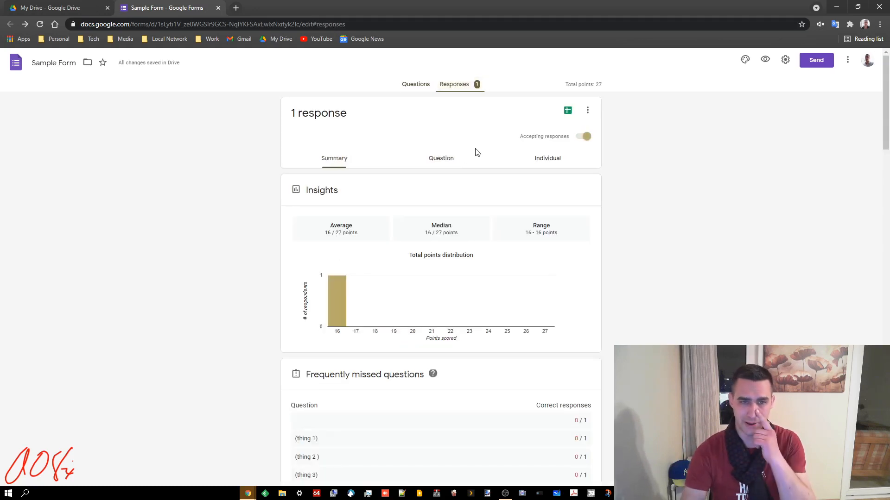
{"action": "scroll", "coordinate": [605, 282], "scroll_direction": "down", "scroll_amount": 2}
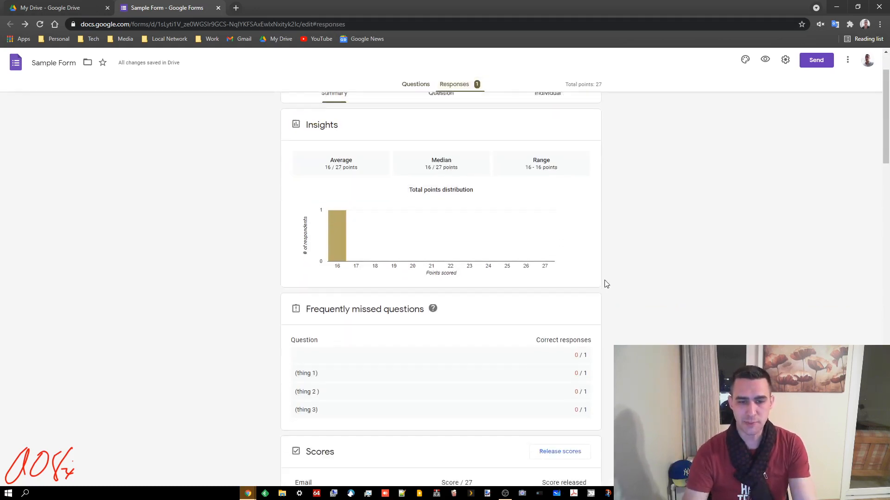
{"action": "scroll", "coordinate": [404, 193], "scroll_direction": "down", "scroll_amount": 15}
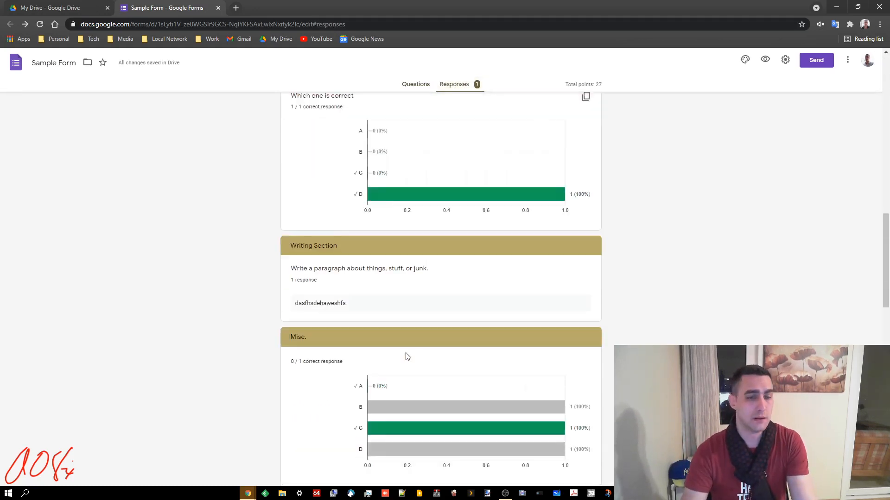
{"action": "scroll", "coordinate": [407, 355], "scroll_direction": "down", "scroll_amount": 5}
{"action": "scroll", "coordinate": [464, 350], "scroll_direction": "up", "scroll_amount": 10}
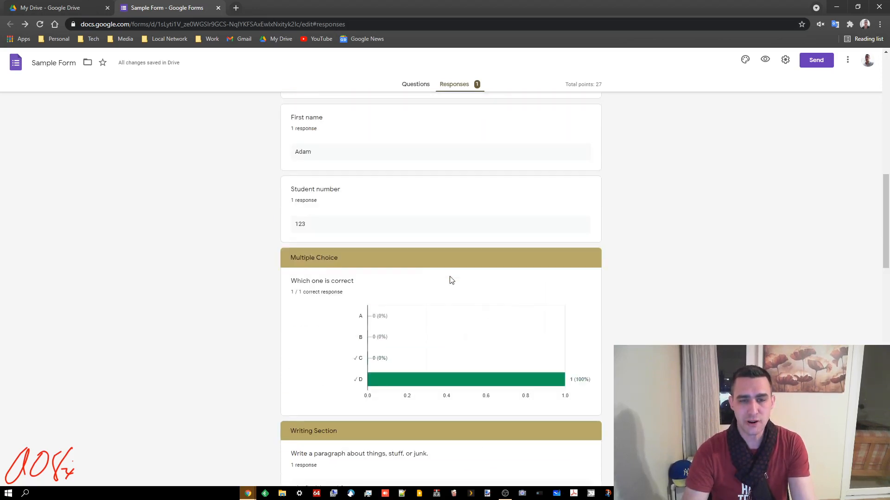
{"action": "scroll", "coordinate": [440, 287], "scroll_direction": "down", "scroll_amount": 8}
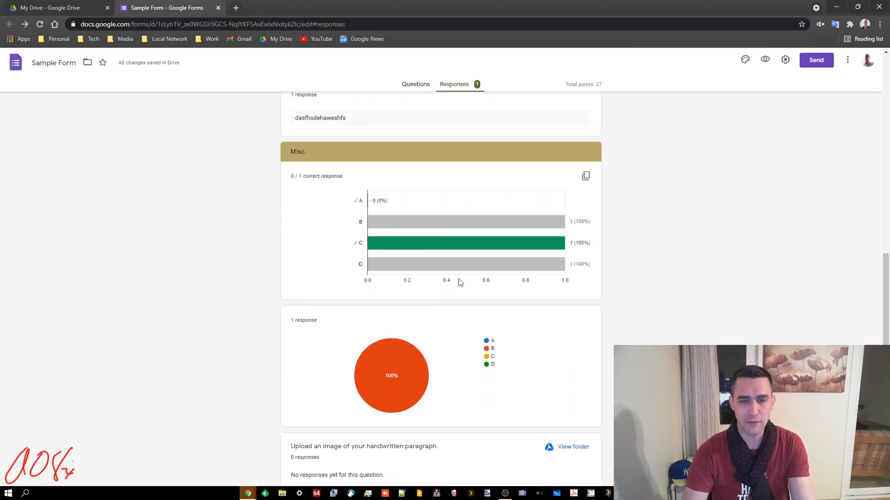
{"action": "scroll", "coordinate": [527, 338], "scroll_direction": "down", "scroll_amount": 10}
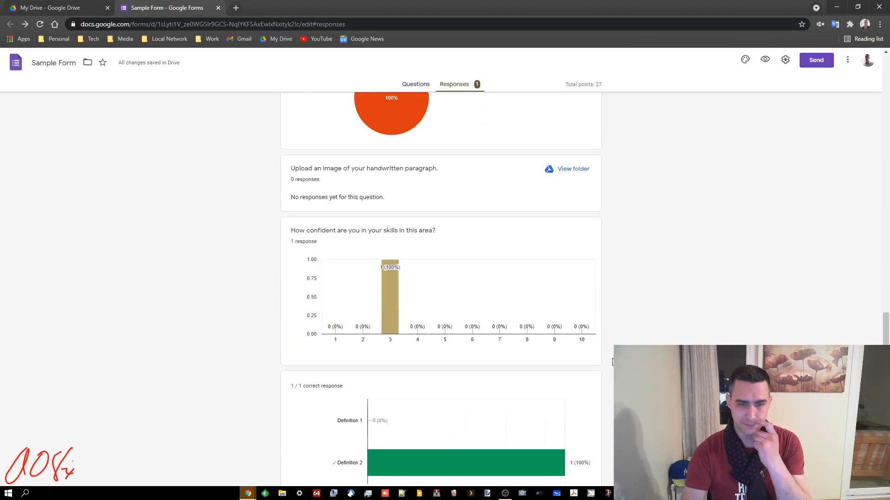
{"action": "scroll", "coordinate": [574, 353], "scroll_direction": "down", "scroll_amount": 2}
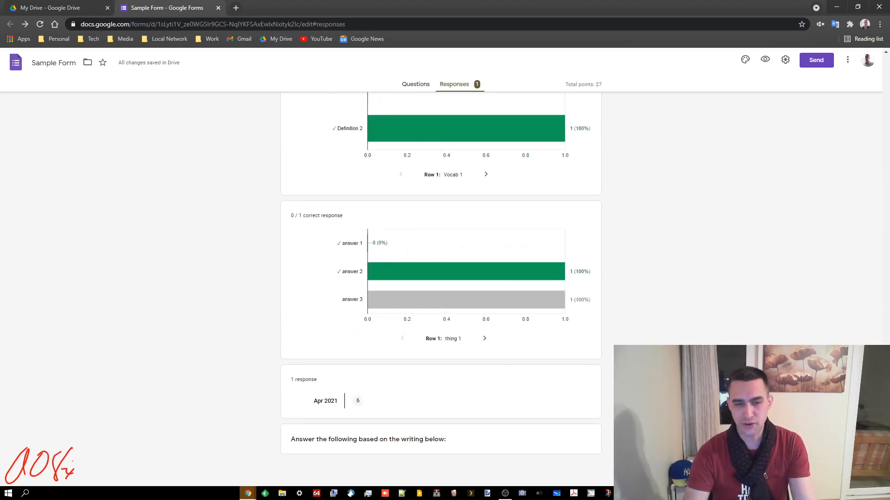
{"action": "scroll", "coordinate": [440, 288], "scroll_direction": "up", "scroll_amount": 20}
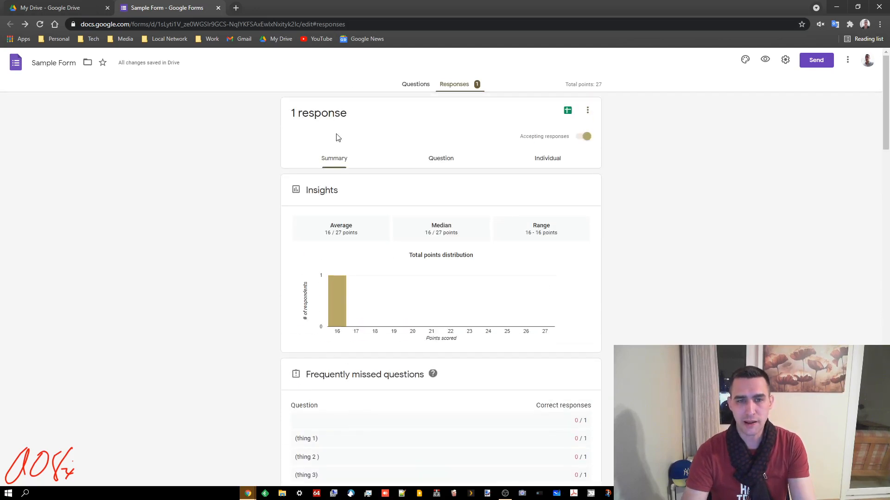
Step: View the responses question by question, showing the "Write a paragraph about things, stuff, or junk." question and the Student number question
{"action": "left_click", "coordinate": [436, 165]}
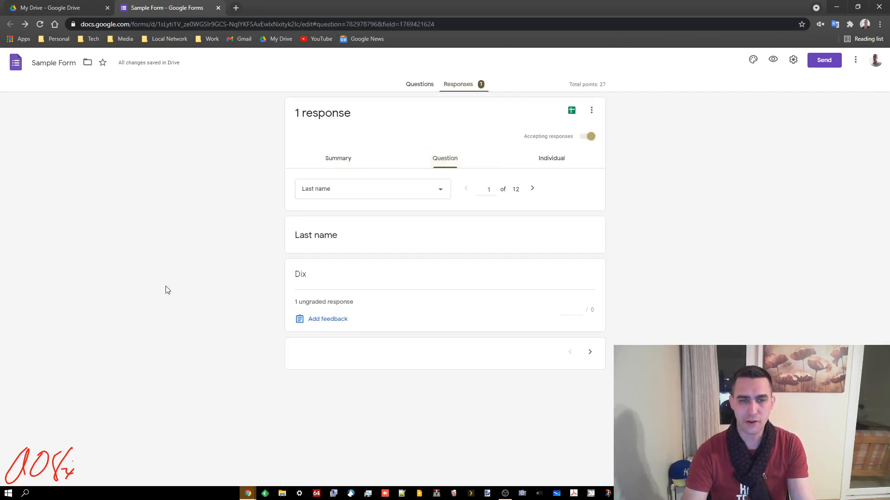
{"action": "left_click", "coordinate": [425, 197]}
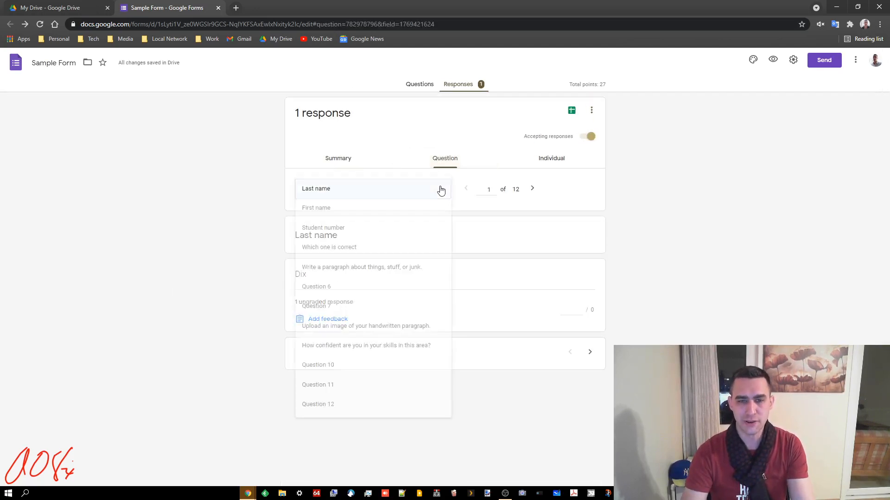
{"action": "left_click", "coordinate": [337, 267]}
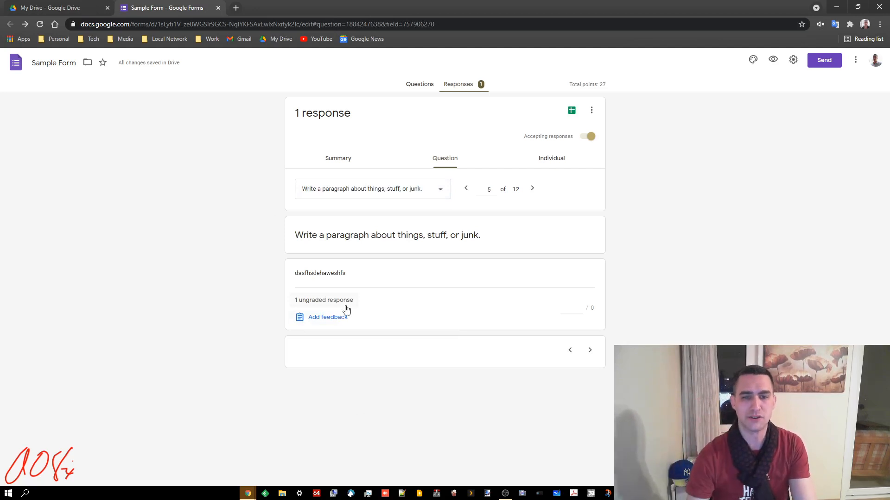
{"action": "left_click", "coordinate": [403, 198]}
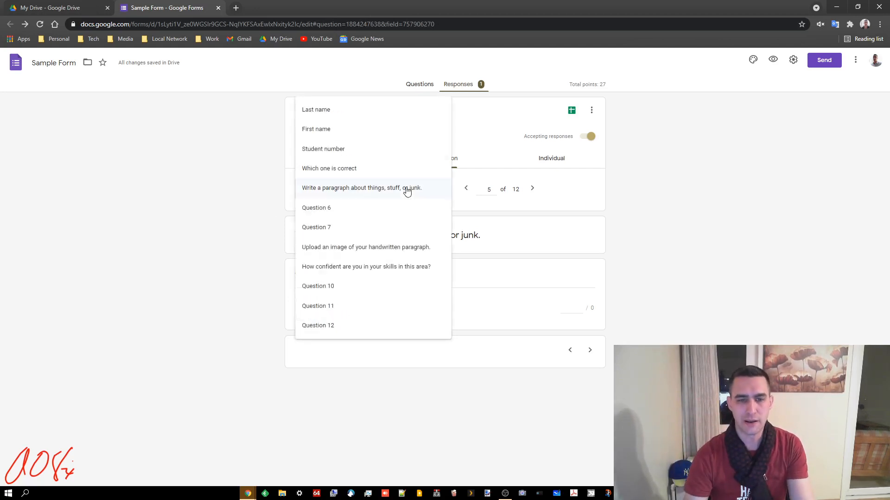
{"action": "left_click", "coordinate": [347, 151]}
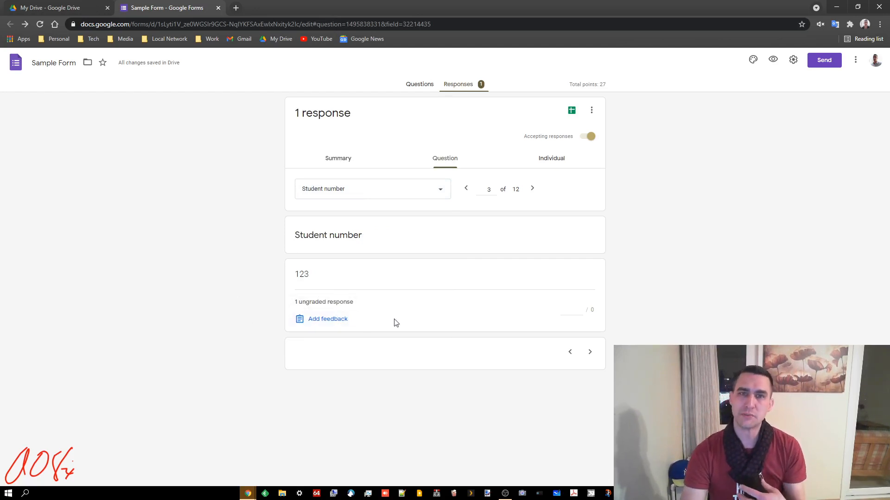
Step: Review the individual response of the respondent, checking the answers and points down to the Writing Section
{"action": "left_click", "coordinate": [538, 162]}
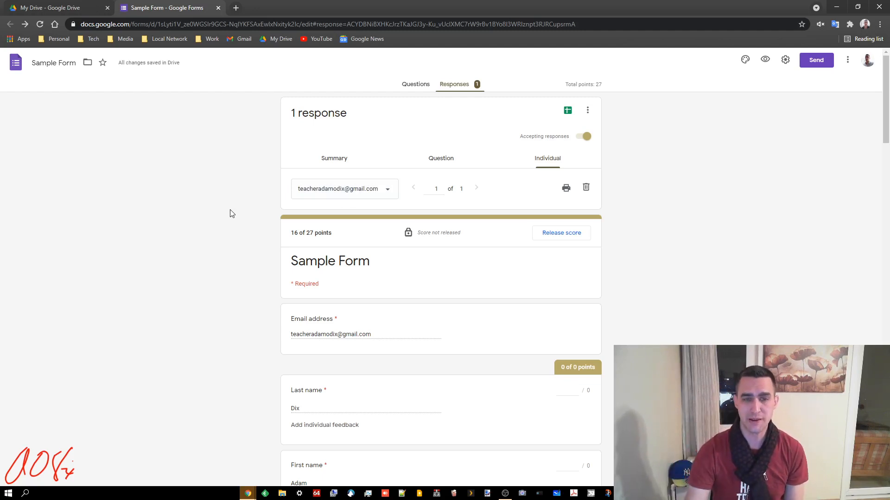
{"action": "left_click", "coordinate": [355, 188]}
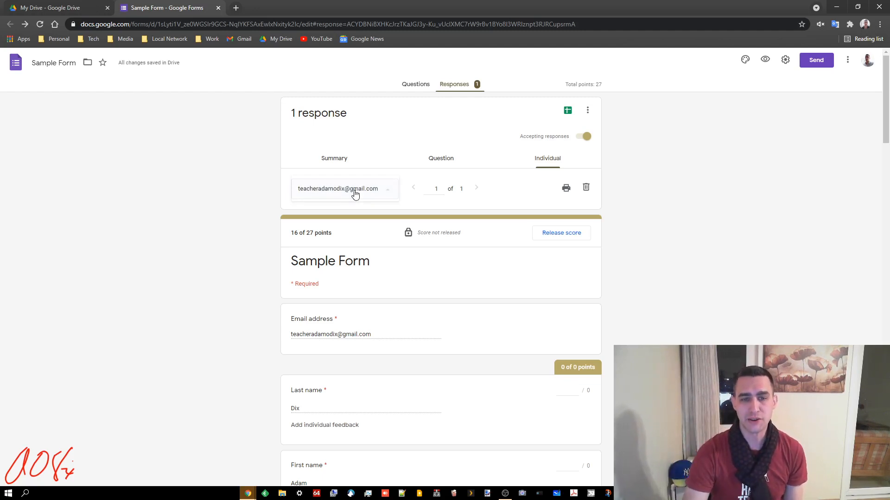
{"action": "left_click", "coordinate": [226, 249]}
{"action": "scroll", "coordinate": [532, 318], "scroll_direction": "down", "scroll_amount": 5}
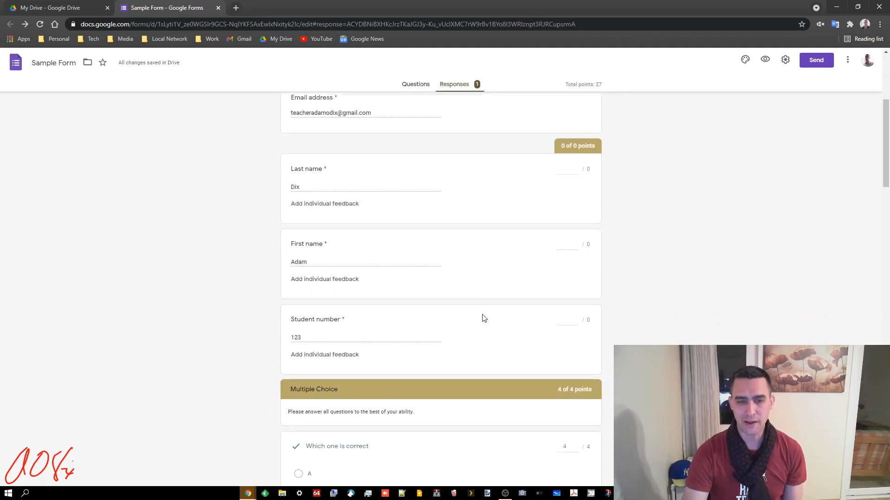
{"action": "scroll", "coordinate": [513, 297], "scroll_direction": "down", "scroll_amount": 6}
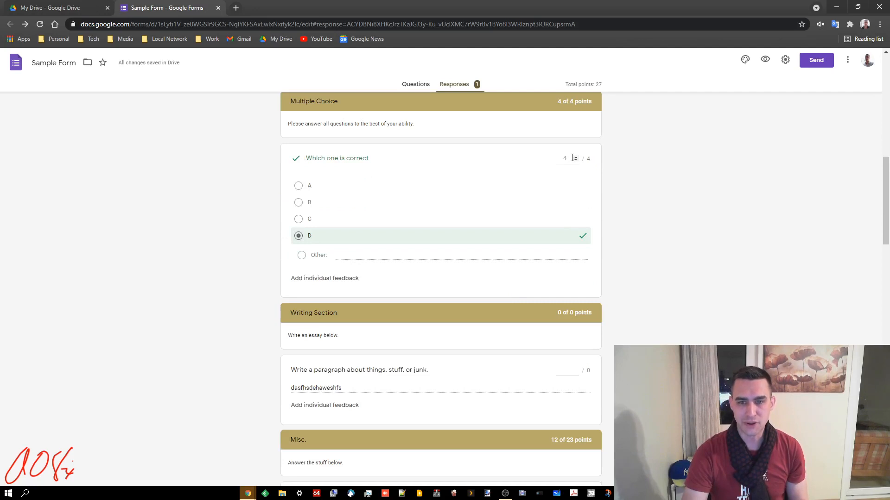
{"action": "scroll", "coordinate": [602, 203], "scroll_direction": "down", "scroll_amount": 4}
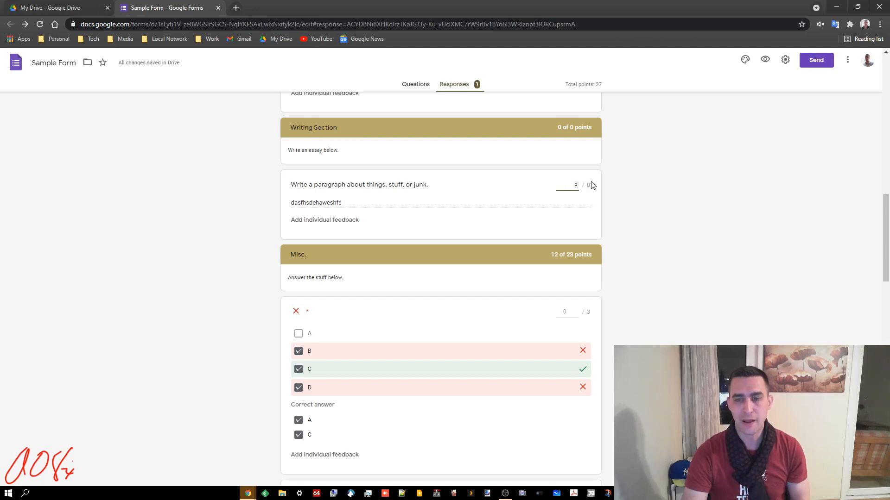
Step: Give the paragraph answer in the Writing Section a score of 30 and save the edit
{"action": "left_click_drag", "start_coordinate": [587, 186], "coordinate": [592, 190]}
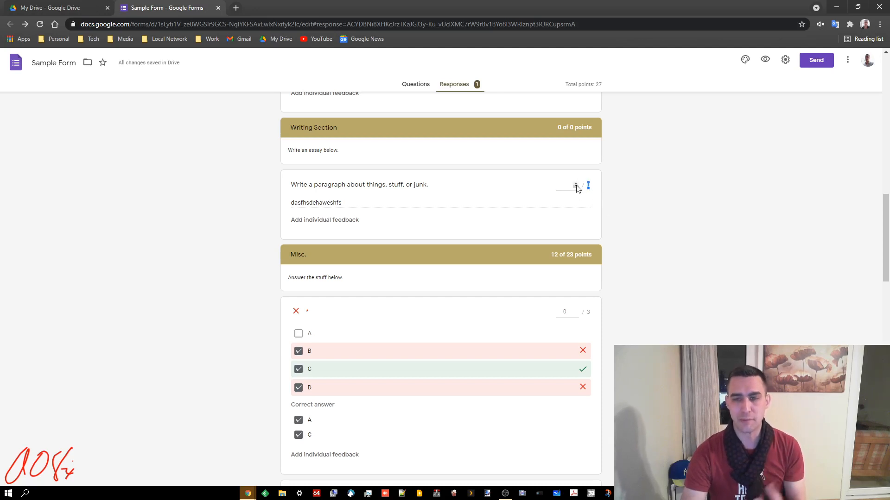
{"action": "left_click", "coordinate": [557, 186]}
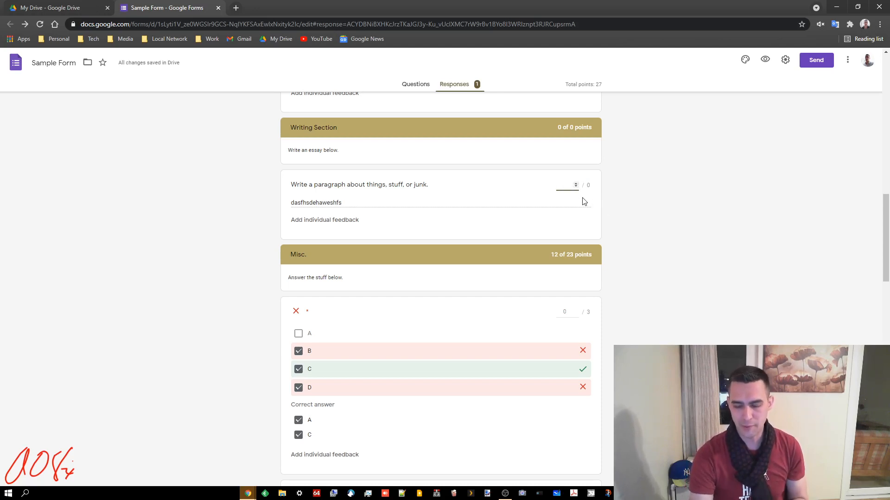
{"action": "type", "text": "30"}
{"action": "left_click", "coordinate": [694, 246]}
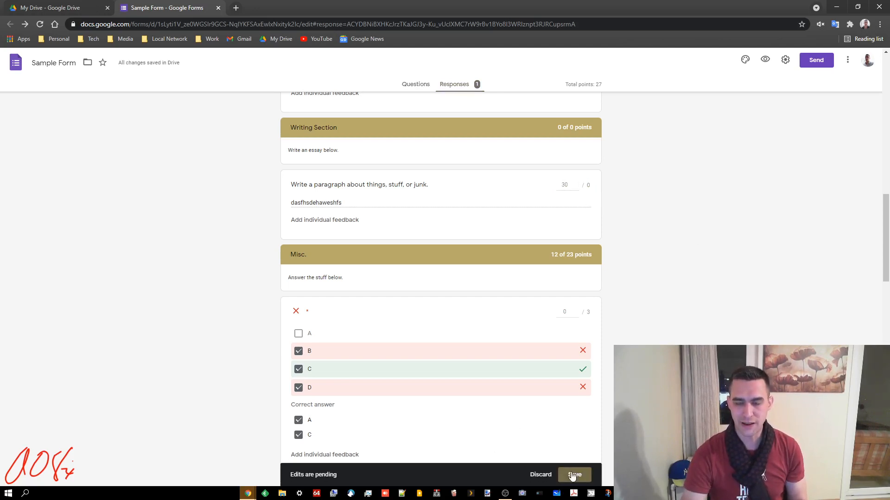
{"action": "left_click", "coordinate": [574, 475]}
{"action": "scroll", "coordinate": [628, 268], "scroll_direction": "down", "scroll_amount": 6}
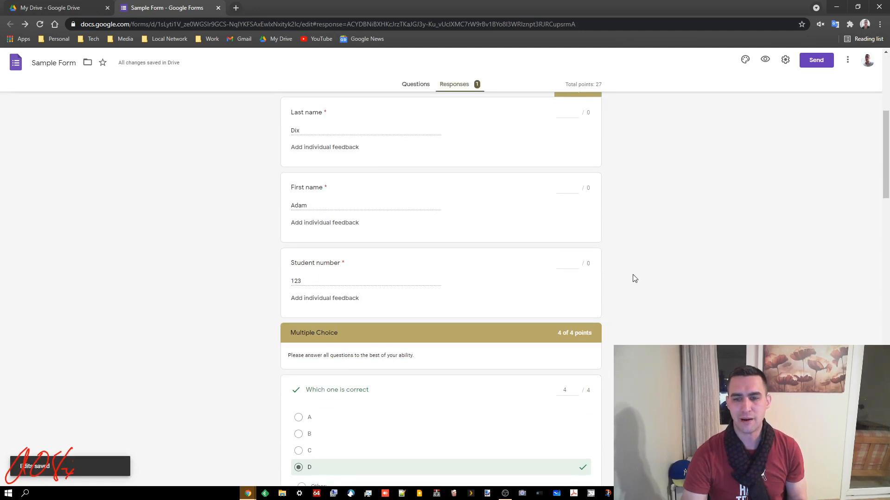
{"action": "scroll", "coordinate": [634, 278], "scroll_direction": "down", "scroll_amount": 6}
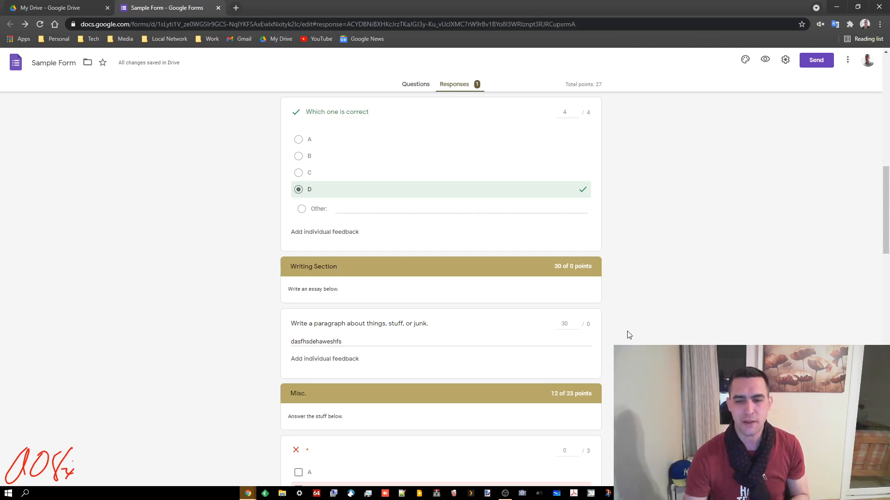
Step: Discard the pending score edit on the checkbox question in the Misc. section
{"action": "scroll", "coordinate": [628, 336], "scroll_direction": "down", "scroll_amount": 7}
{"action": "scroll", "coordinate": [626, 337], "scroll_direction": "up", "scroll_amount": 2}
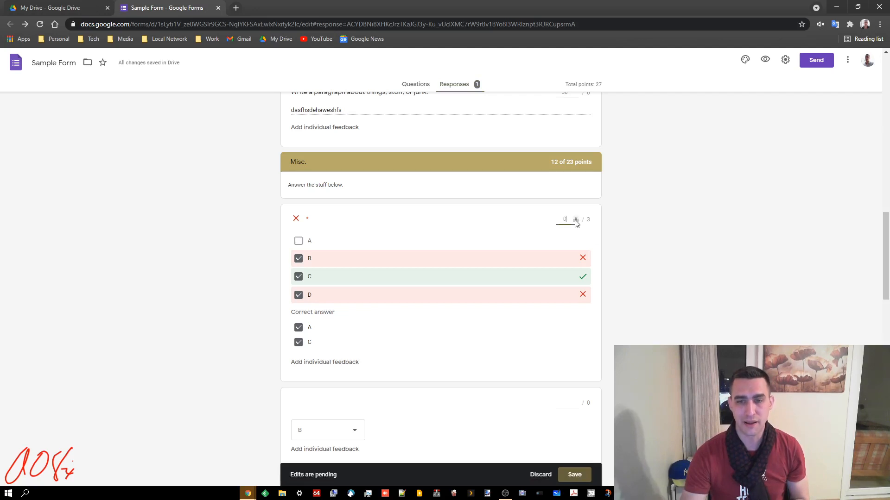
{"action": "left_click", "coordinate": [633, 271]}
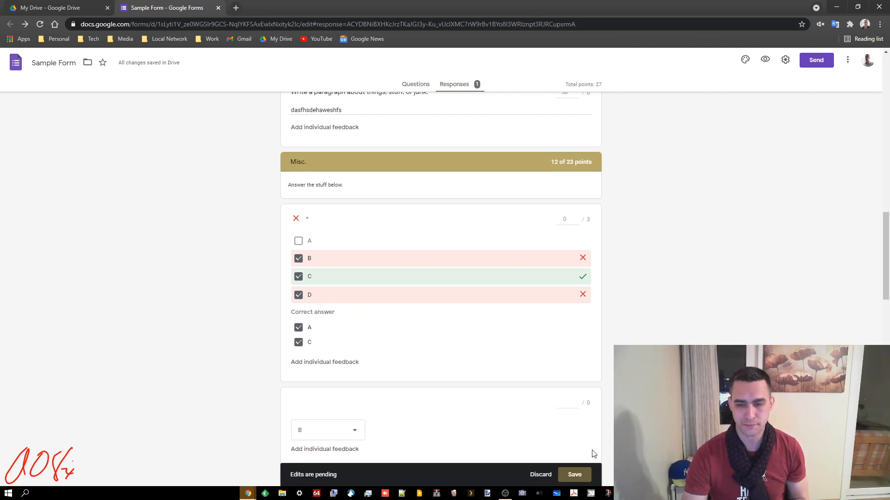
{"action": "left_click", "coordinate": [538, 474]}
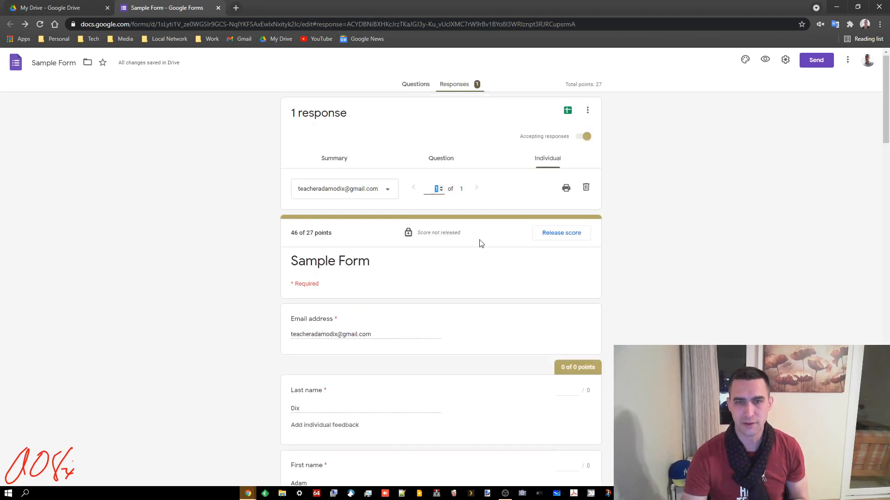
Step: In the form's questions, mark B and D as additional correct answers in the answer key of the Misc. section's checkbox question
{"action": "left_click", "coordinate": [414, 85]}
{"action": "scroll", "coordinate": [469, 194], "scroll_direction": "down", "scroll_amount": 6}
{"action": "scroll", "coordinate": [473, 213], "scroll_direction": "down", "scroll_amount": 13}
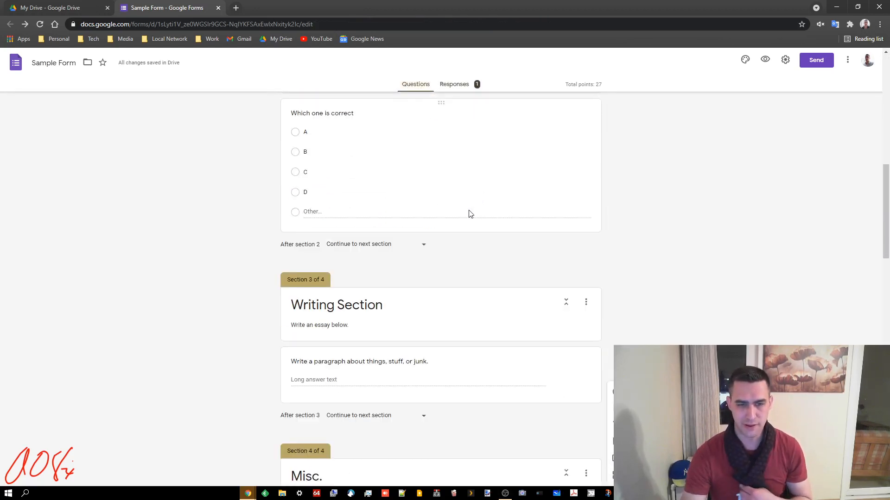
{"action": "left_click", "coordinate": [338, 109]}
{"action": "left_click", "coordinate": [320, 266]}
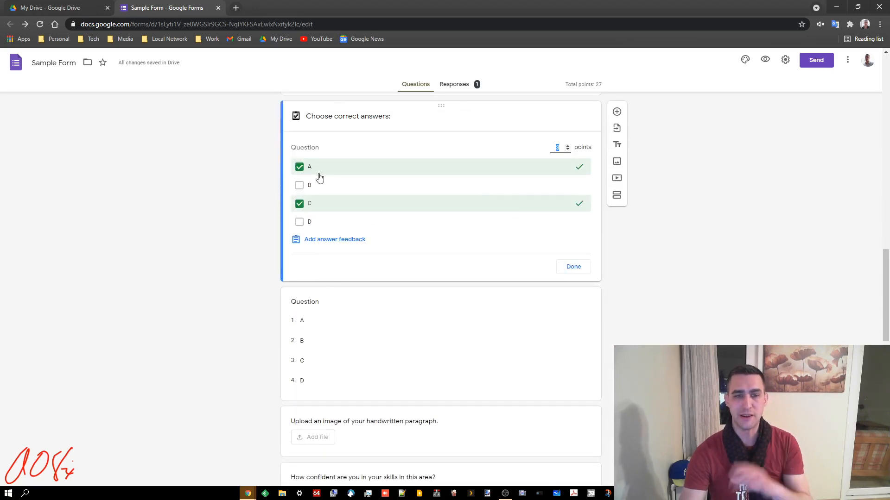
{"action": "left_click", "coordinate": [299, 186]}
{"action": "left_click", "coordinate": [299, 222]}
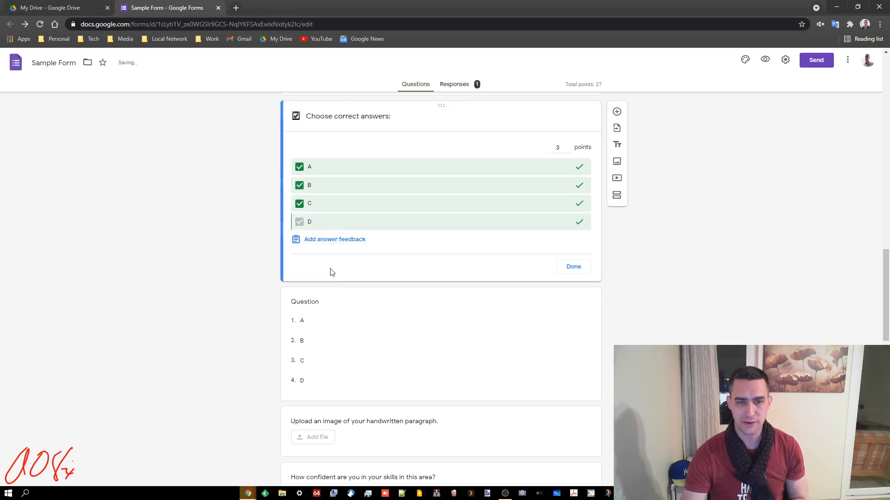
{"action": "left_click", "coordinate": [577, 268]}
Step: Check how the individual response marks the Misc. section's checkbox question against the changed answer key
{"action": "left_click", "coordinate": [457, 87]}
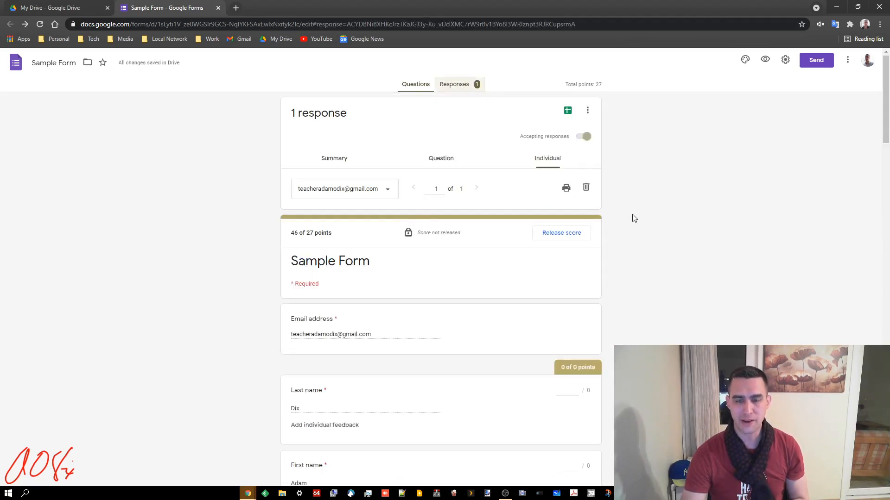
{"action": "scroll", "coordinate": [608, 246], "scroll_direction": "down", "scroll_amount": 15}
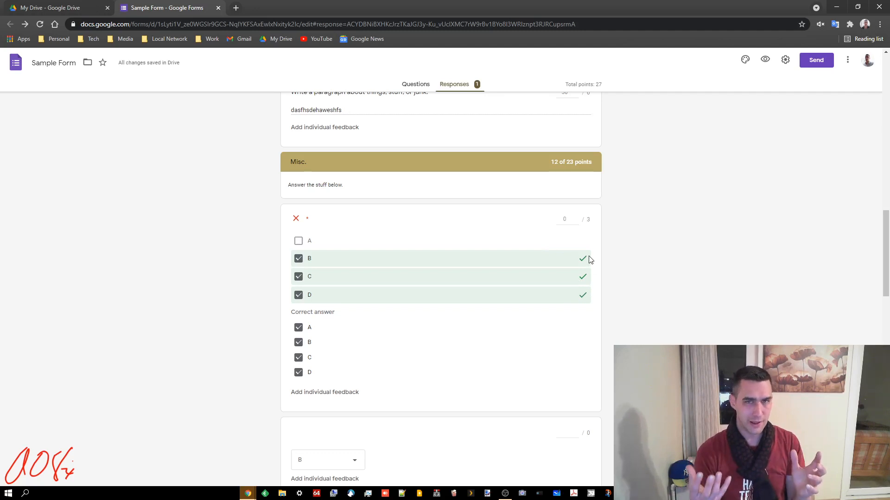
{"action": "scroll", "coordinate": [519, 226], "scroll_direction": "up", "scroll_amount": 4}
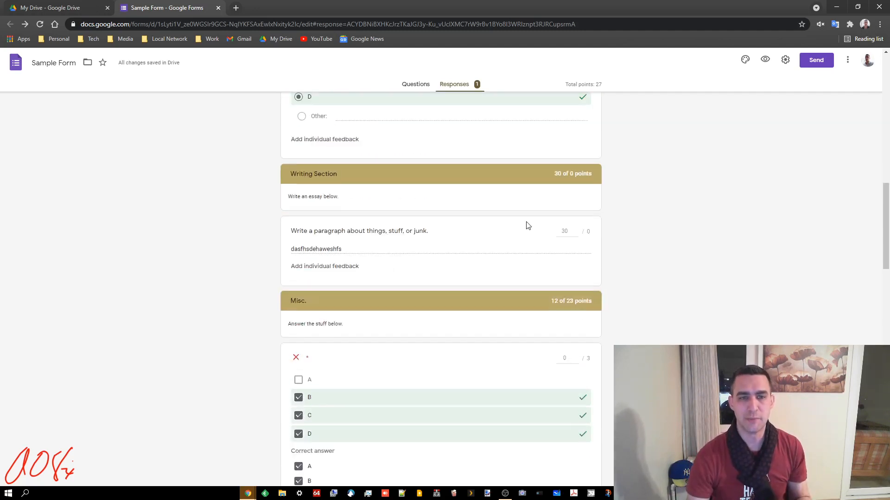
{"action": "scroll", "coordinate": [438, 251], "scroll_direction": "up", "scroll_amount": 8}
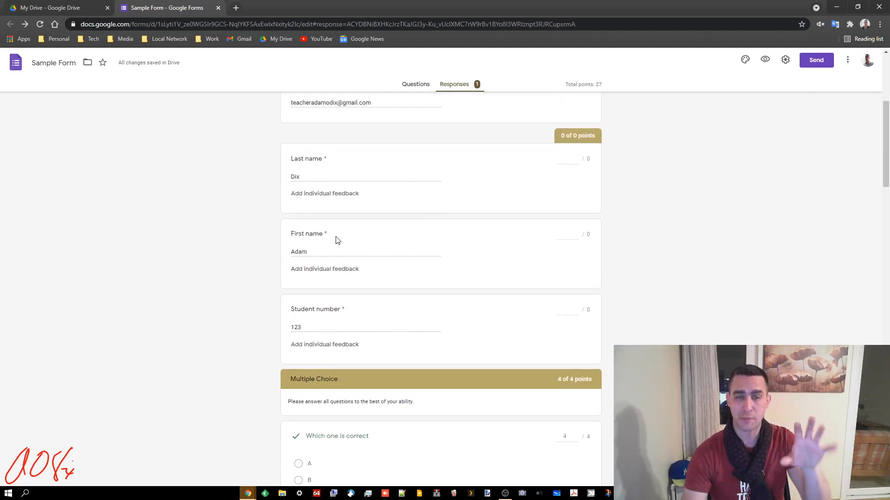
Step: Add a short-answer question below the android image at the end of the form
{"action": "left_click", "coordinate": [412, 87]}
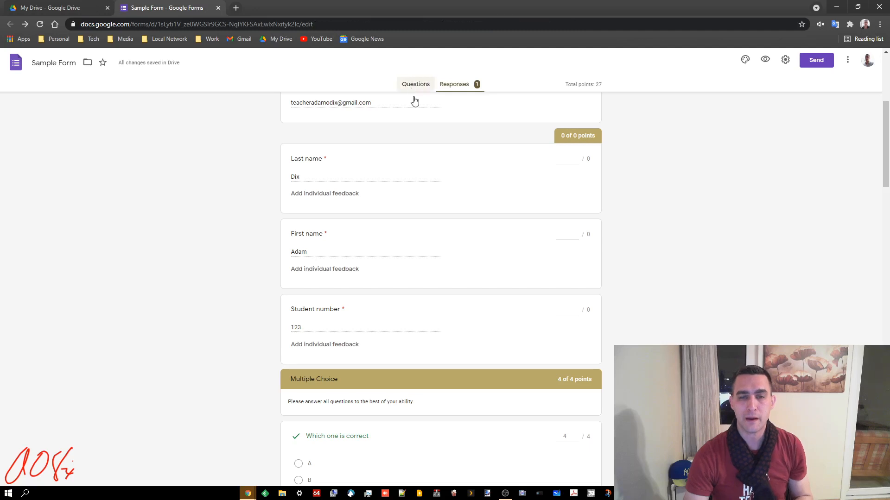
{"action": "scroll", "coordinate": [453, 278], "scroll_direction": "down", "scroll_amount": 20}
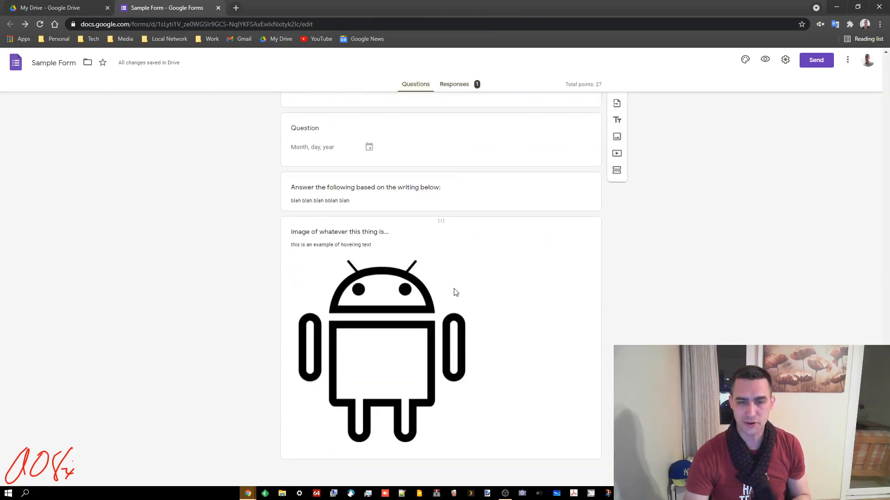
{"action": "left_click", "coordinate": [550, 313]}
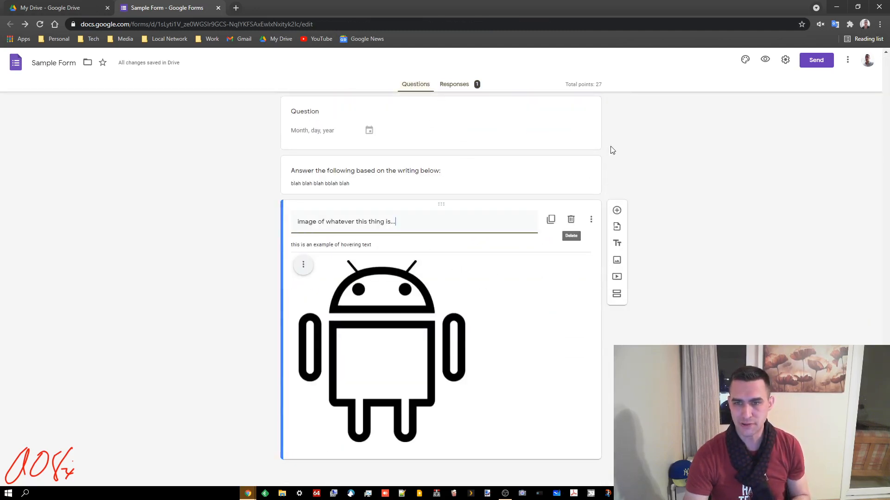
{"action": "left_click", "coordinate": [616, 212]}
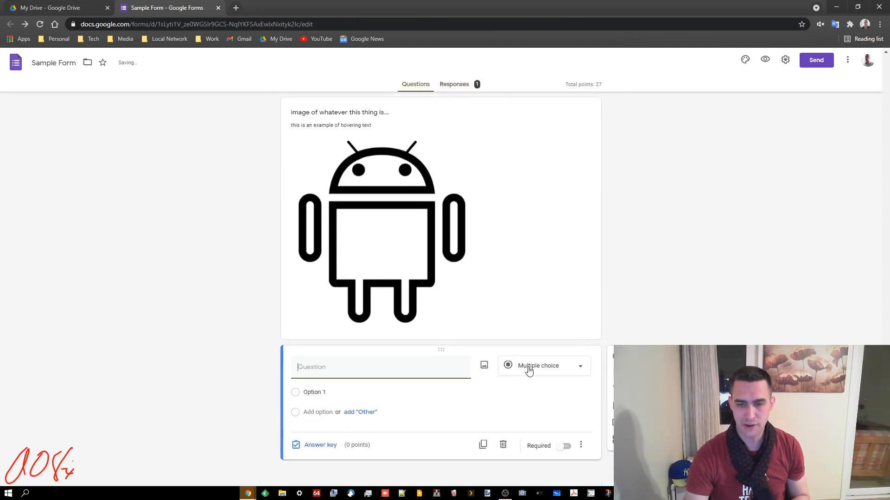
{"action": "left_click", "coordinate": [524, 367]}
{"action": "left_click", "coordinate": [545, 230]}
Step: Title the new short-answer question "What's the past tense form of walk?"
{"action": "left_click", "coordinate": [340, 385]}
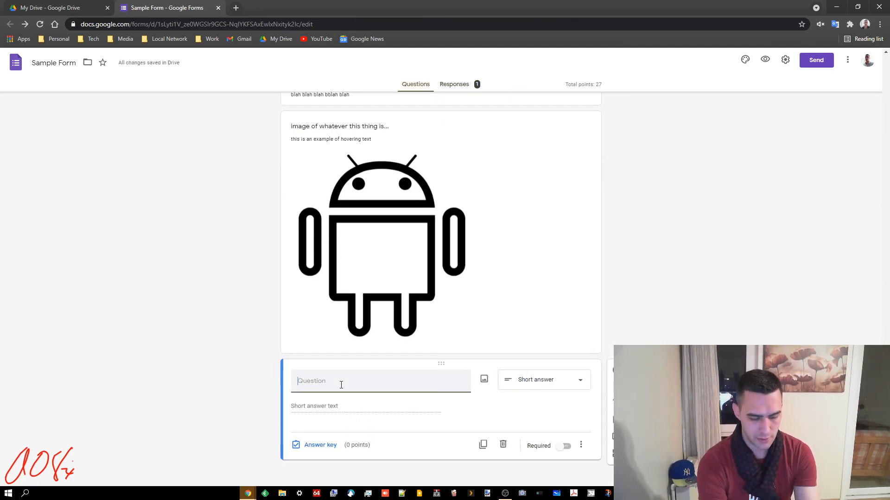
{"action": "type", "text": "P"}
{"action": "key", "text": "BackSpace"}
{"action": "type", "text": "what's th"}
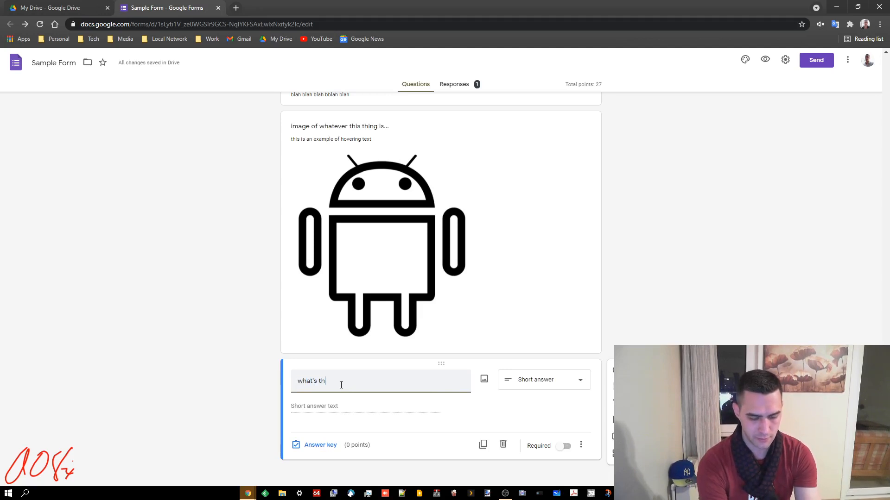
{"action": "type", "text": "e past tense"}
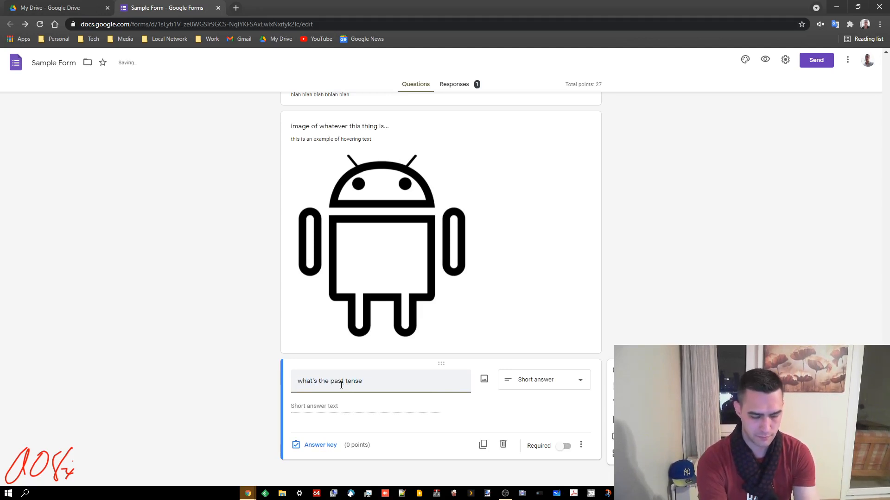
{"action": "type", "text": " form of walk?"}
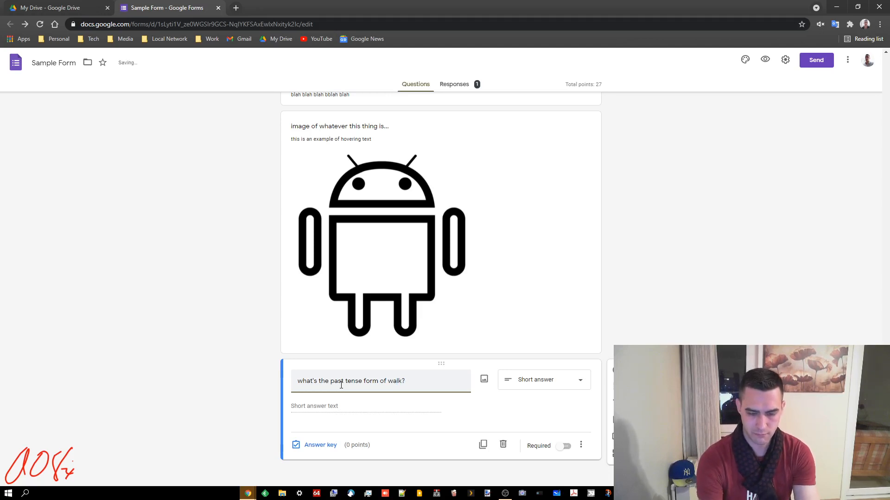
{"action": "key", "text": "BackSpace"}
{"action": "type", "text": "W"}
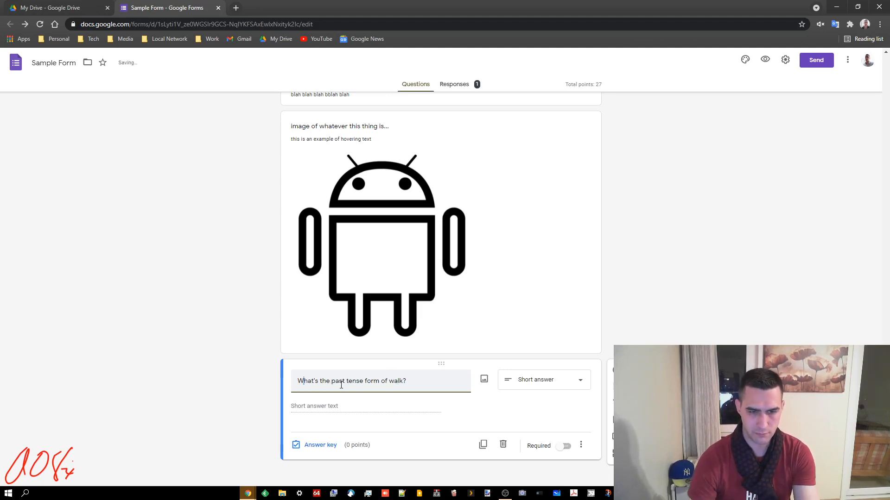
Step: In the new question's answer key, list "walked", "WALKED" and "Walked" as correct answers
{"action": "left_click", "coordinate": [318, 445]}
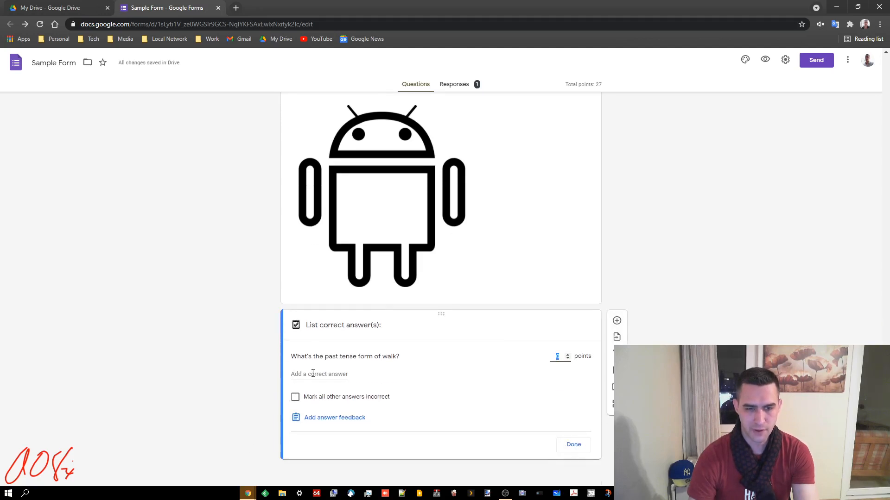
{"action": "left_click", "coordinate": [312, 374]}
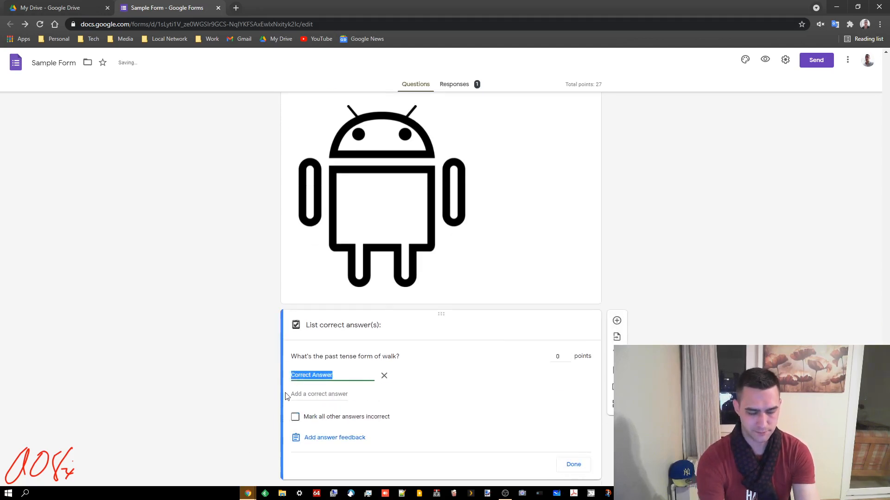
{"action": "type", "text": "walked"}
{"action": "left_click", "coordinate": [300, 393]}
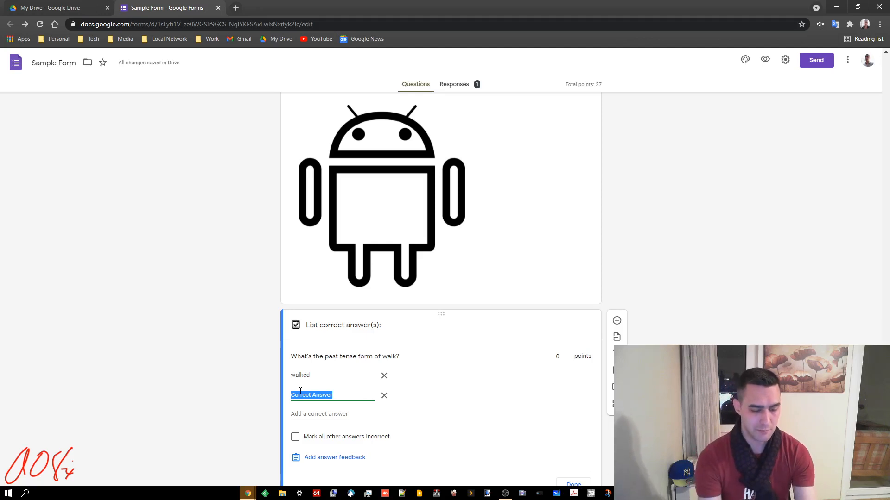
{"action": "type", "text": "WALKED"}
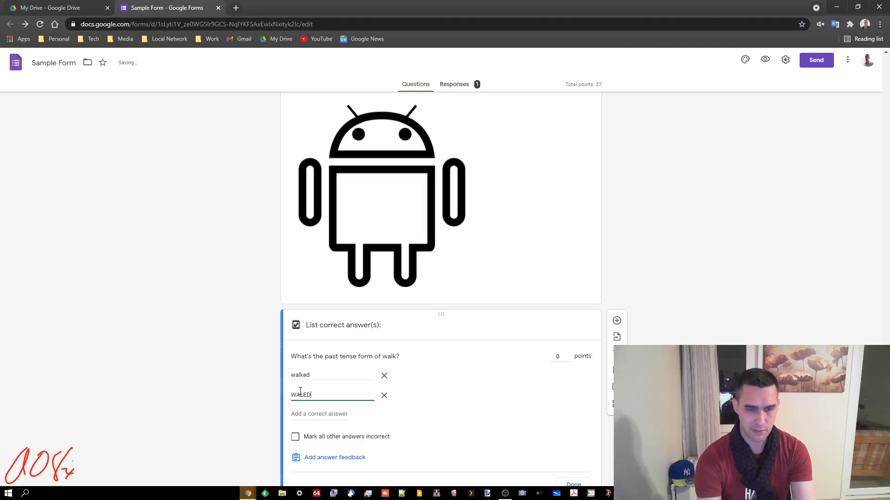
{"action": "key", "text": "Left"}
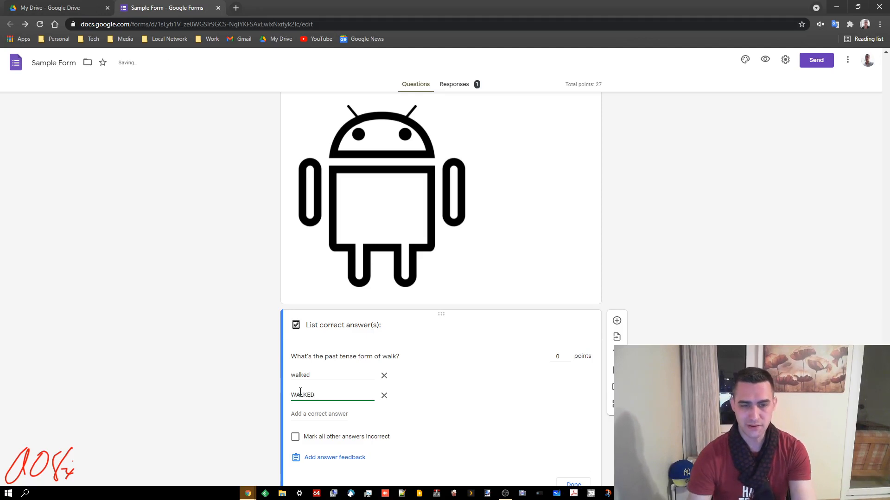
{"action": "left_click", "coordinate": [297, 413]}
{"action": "type", "text": "Walked"}
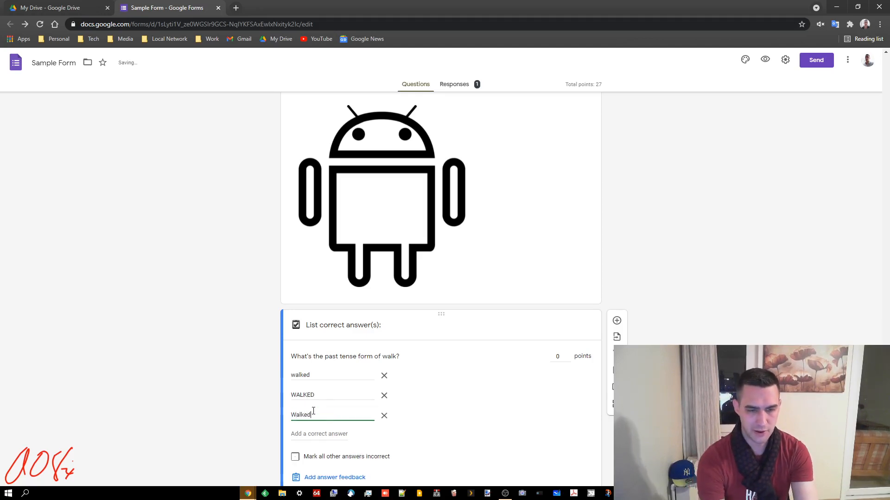
Step: Add "do not run" and "don't run" to the past tense question's correct answers
{"action": "left_click", "coordinate": [336, 433]}
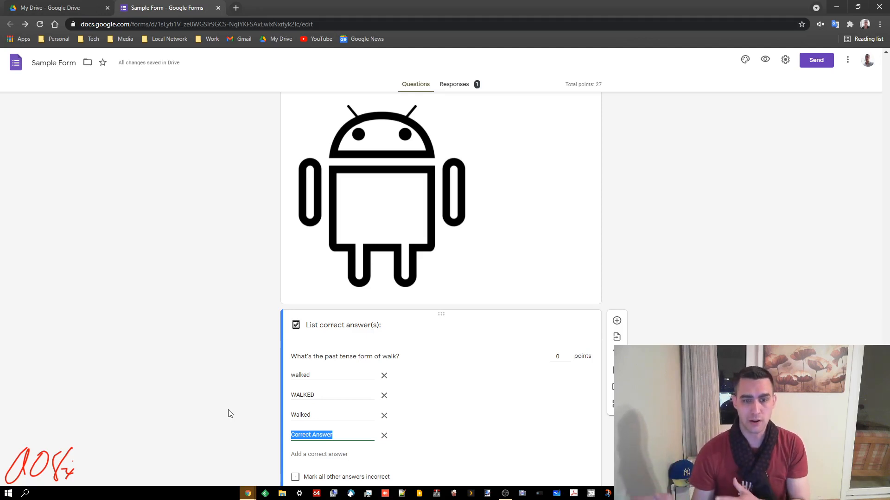
{"action": "type", "text": "do not"}
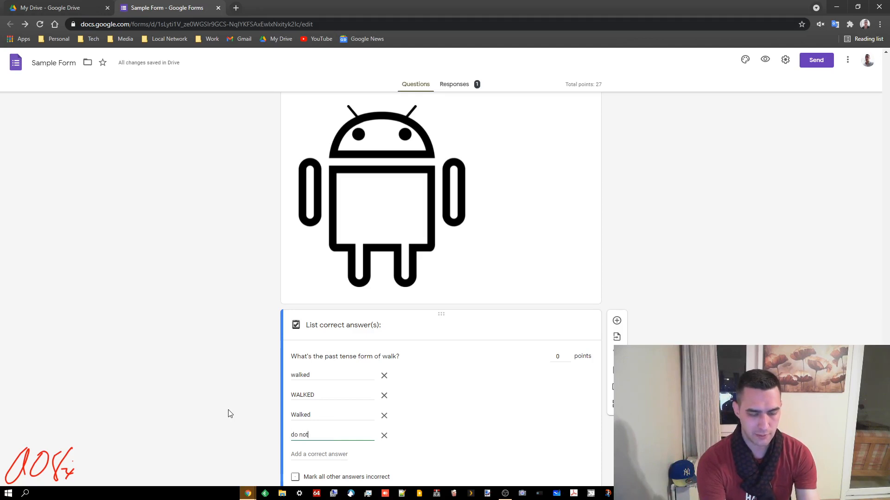
{"action": "type", "text": " run"}
{"action": "left_click", "coordinate": [327, 454]}
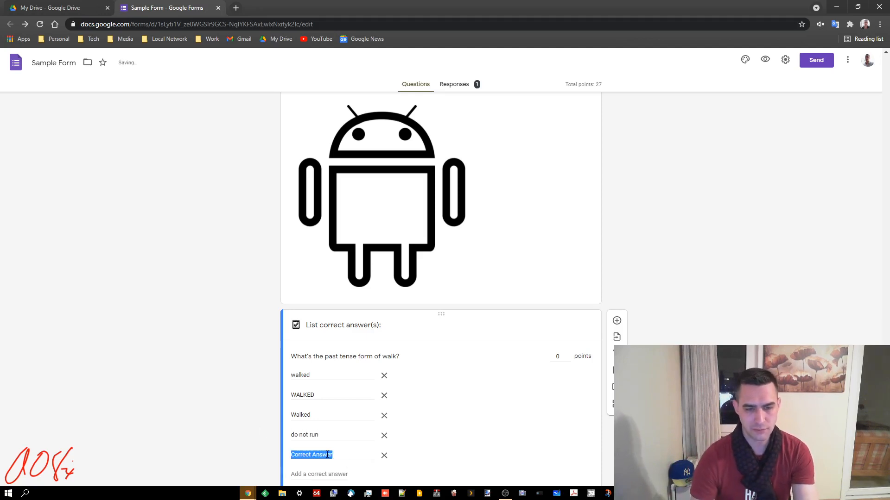
{"action": "type", "text": "don't run"}
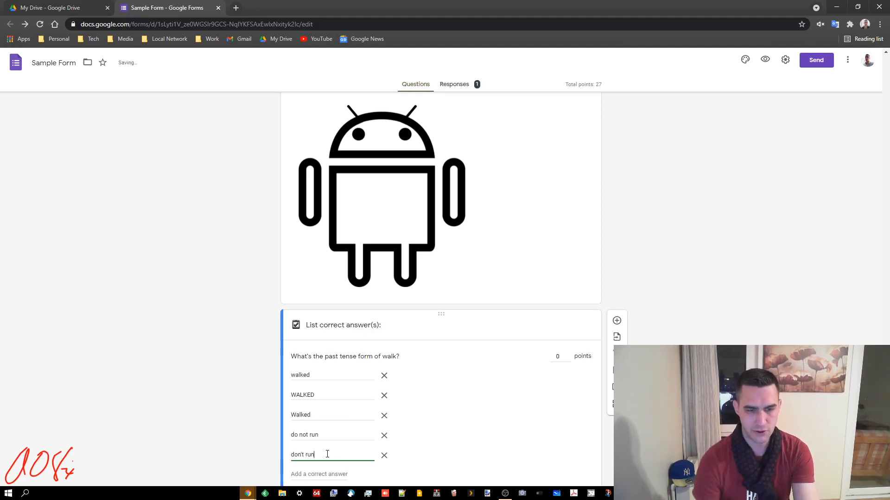
Step: Add the uppercase variants "DO NOT RUN" and "DON'T RUN" to the past tense question's correct answers
{"action": "left_click", "coordinate": [317, 472]}
{"action": "type", "text": "D"}
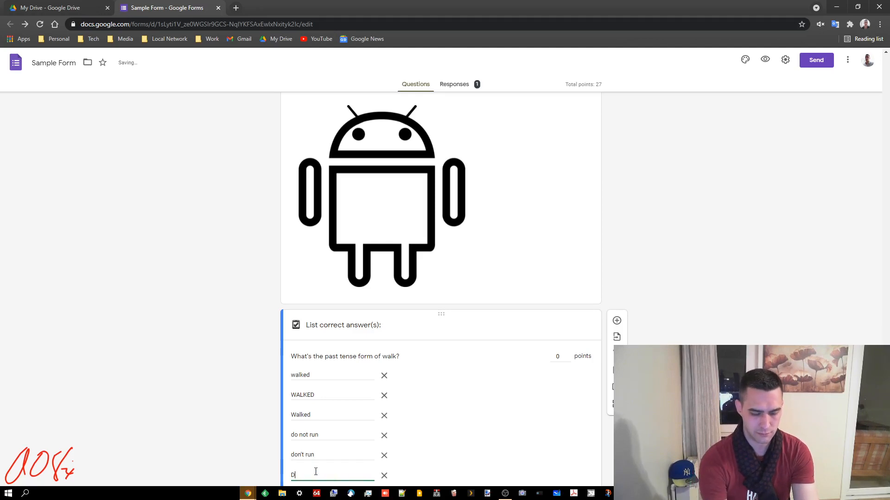
{"action": "type", "text": "O NOT RUN"}
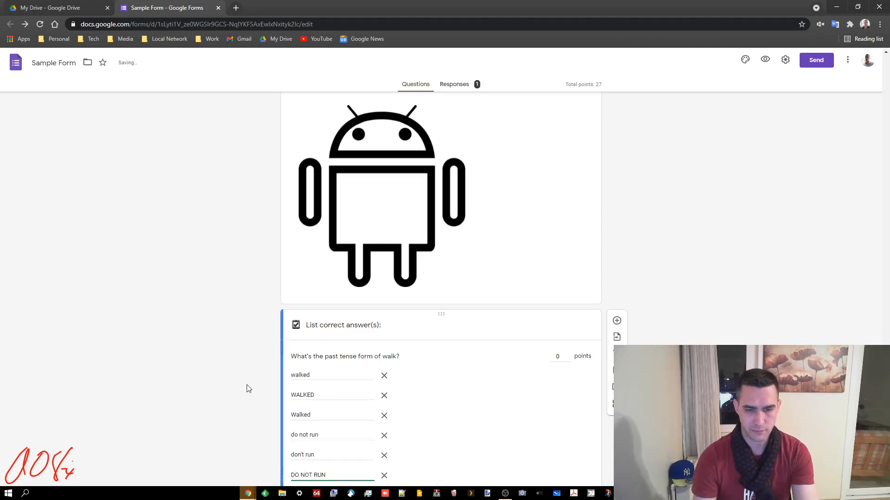
{"action": "scroll", "coordinate": [246, 388], "scroll_direction": "down", "scroll_amount": 3}
{"action": "left_click", "coordinate": [323, 375]}
{"action": "type", "text": "DOIN"}
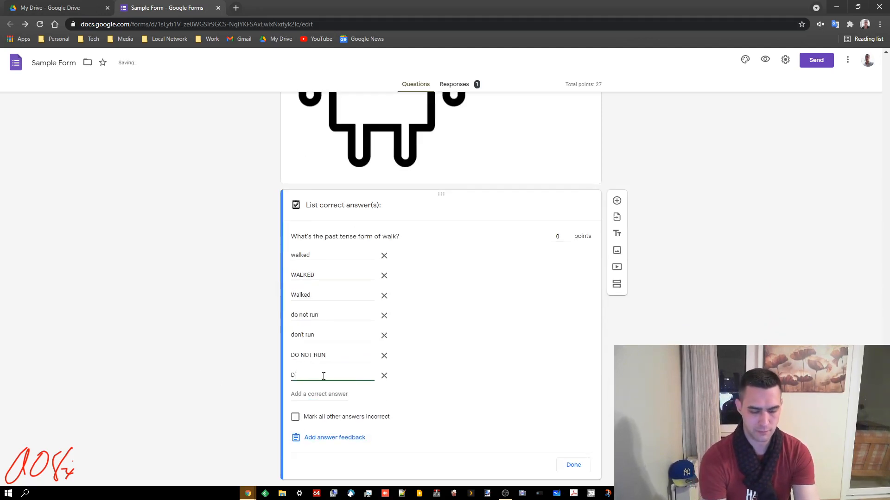
{"action": "key", "text": "BackSpace"}
{"action": "key", "text": "BackSpace"}
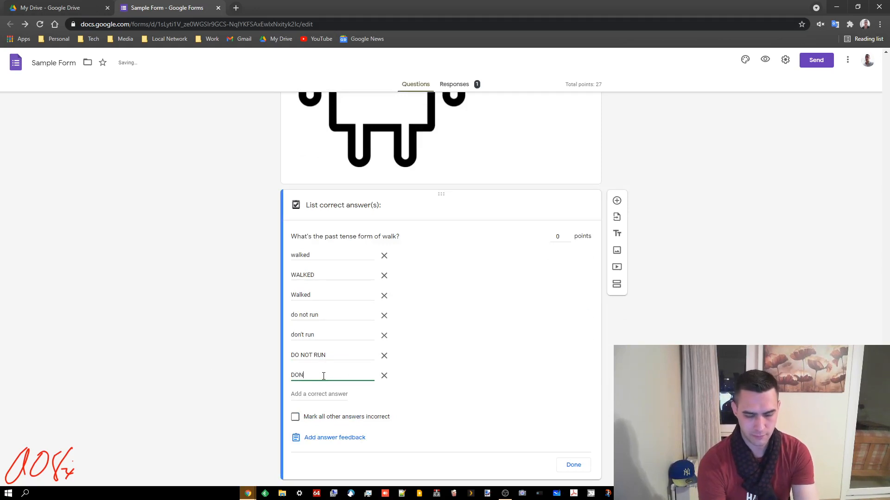
{"action": "type", "text": "N'T Run"}
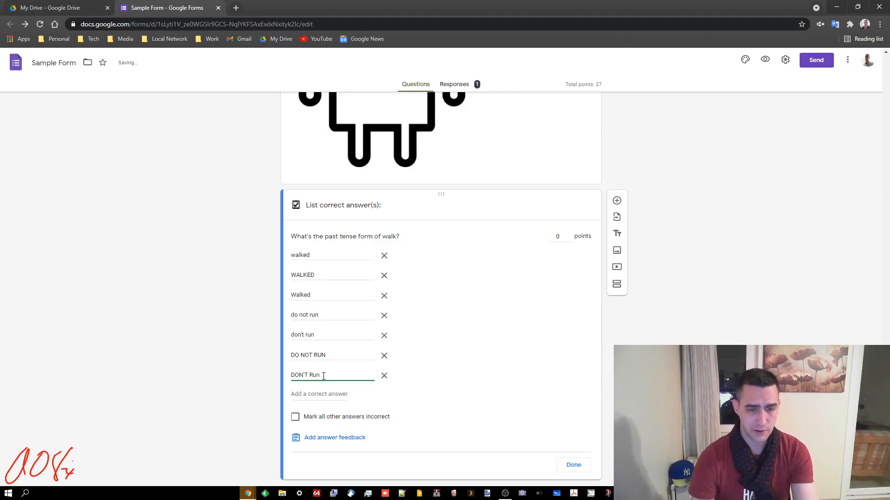
{"action": "type", "text": "N"}
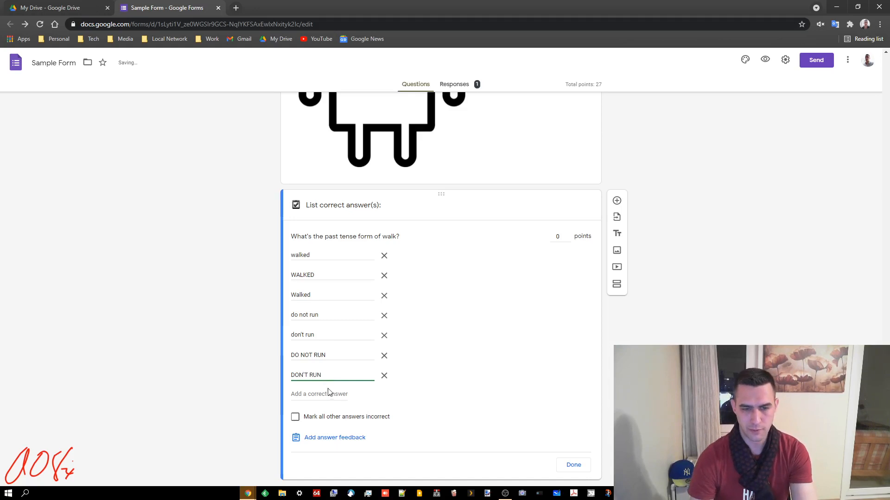
Step: Add "DONT RUN" and "dont run" to the past tense question's correct answers
{"action": "left_click", "coordinate": [328, 394]}
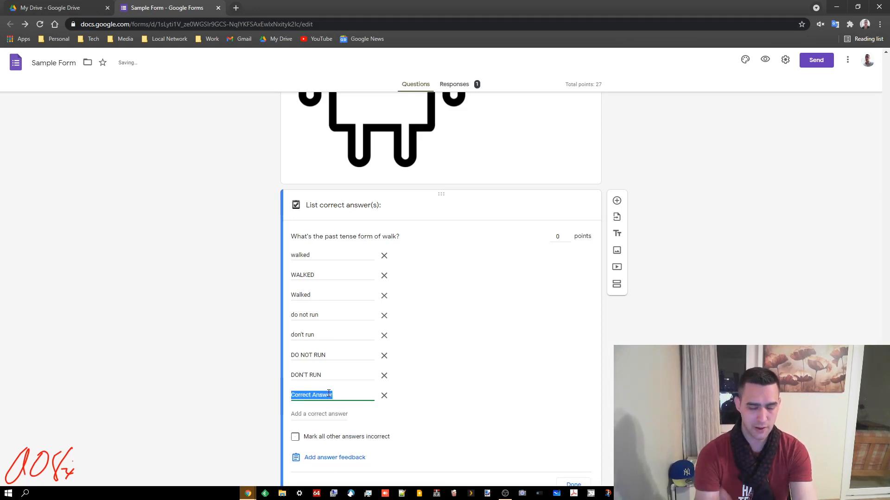
{"action": "type", "text": "DONT RUN"}
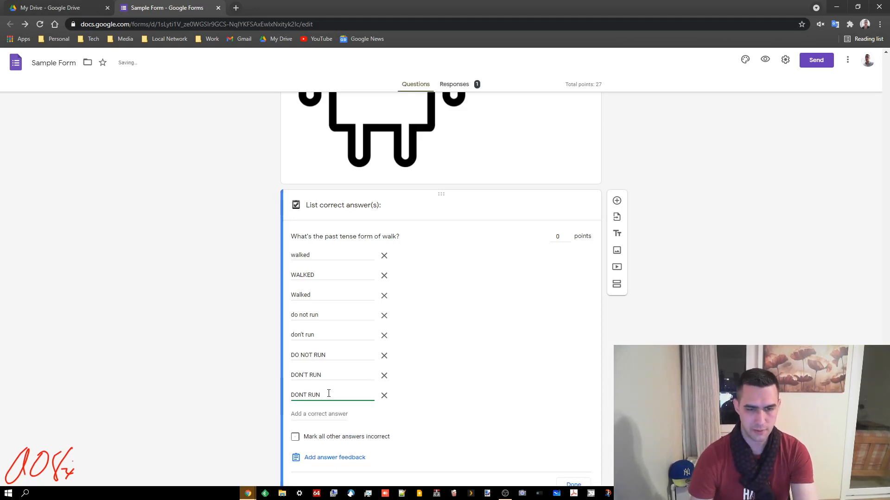
{"action": "left_click", "coordinate": [317, 412]}
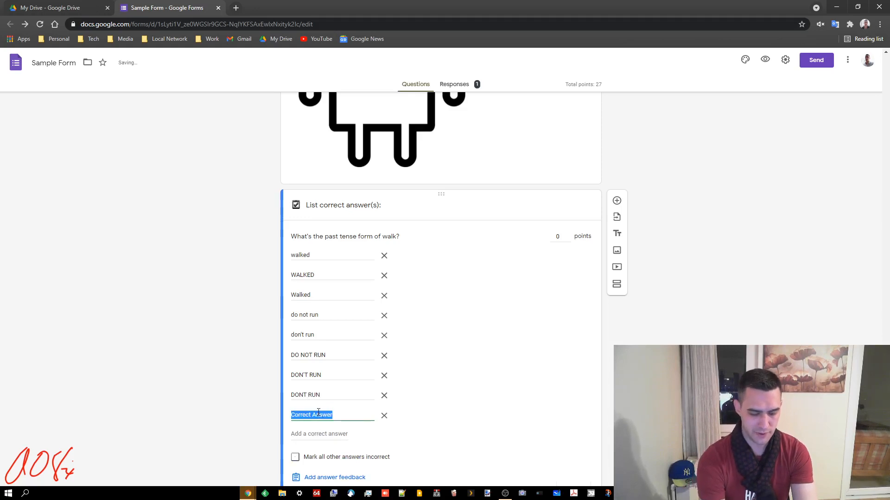
{"action": "type", "text": "dont run"}
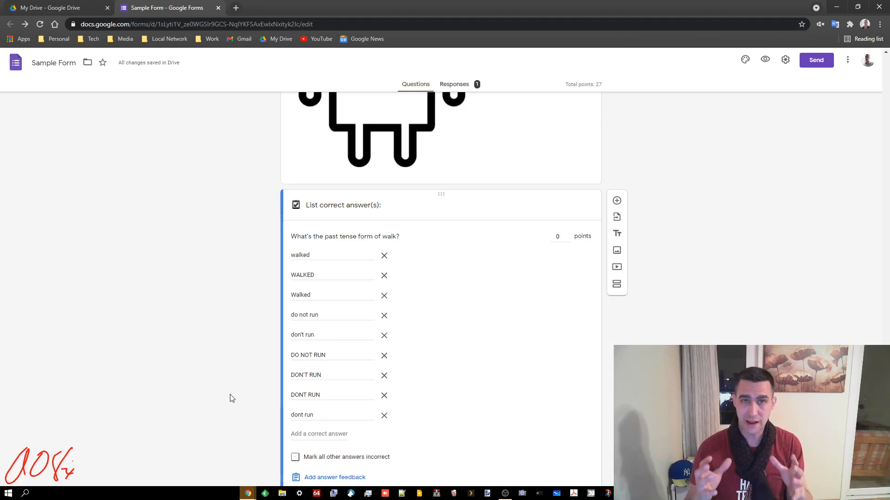
Step: Mark all other answers to the past tense question incorrect and make the question worth 3 points
{"action": "scroll", "coordinate": [232, 401], "scroll_direction": "down", "scroll_amount": 1}
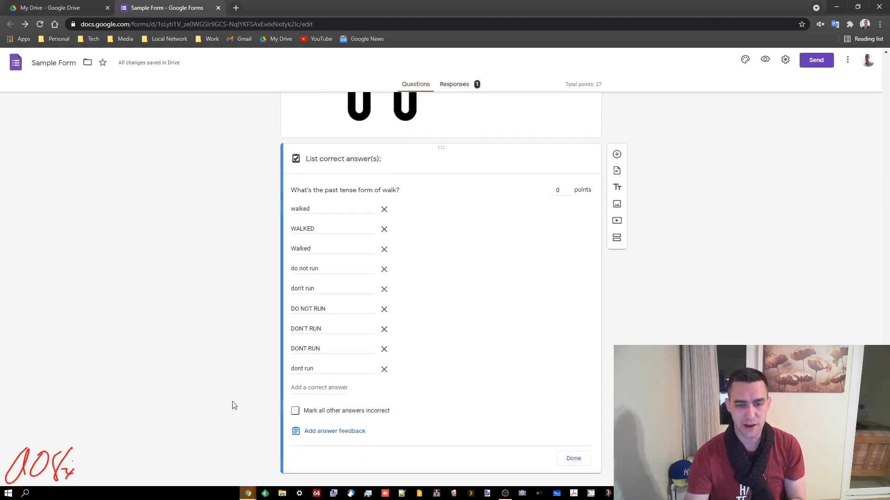
{"action": "left_click", "coordinate": [295, 400]}
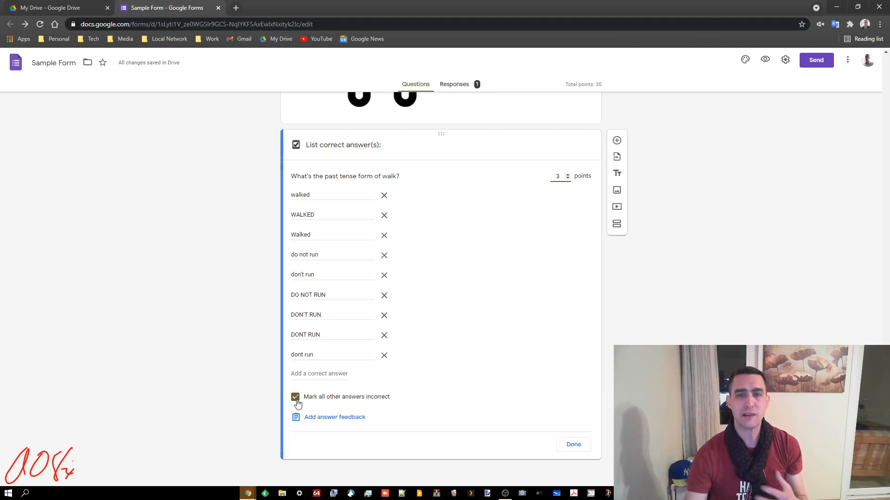
Step: Review the individual response's scores and answers from the first question through the new past tense question
{"action": "left_click", "coordinate": [455, 88]}
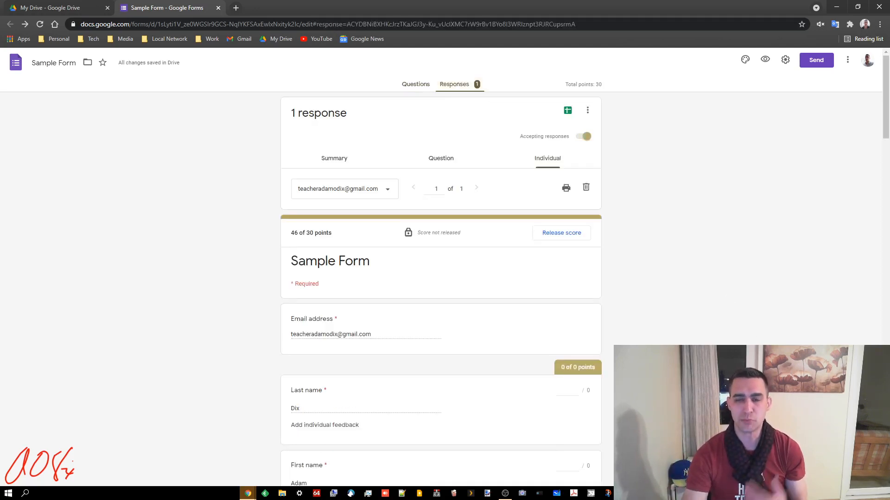
{"action": "scroll", "coordinate": [683, 338], "scroll_direction": "down", "scroll_amount": 5}
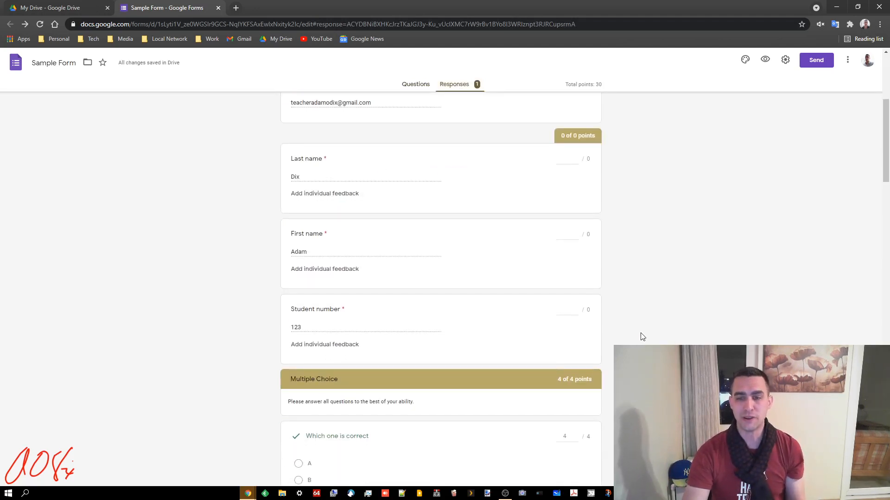
{"action": "scroll", "coordinate": [643, 337], "scroll_direction": "down", "scroll_amount": 4}
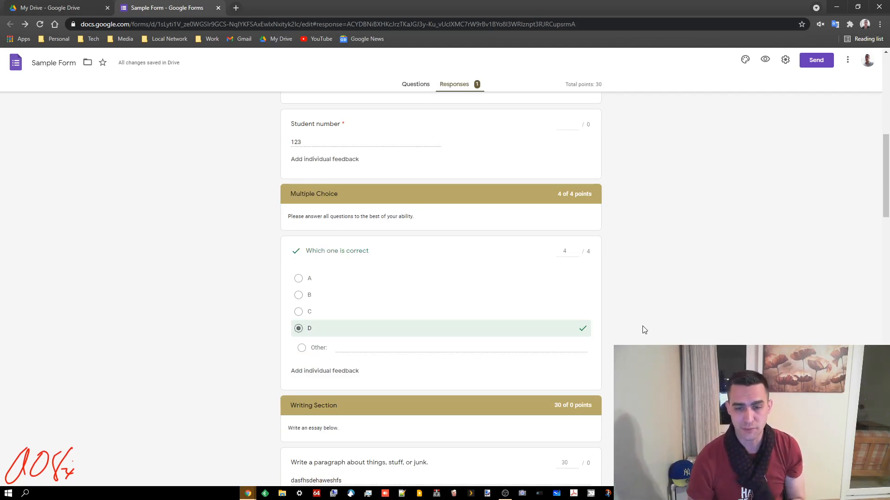
{"action": "scroll", "coordinate": [644, 329], "scroll_direction": "down", "scroll_amount": 20}
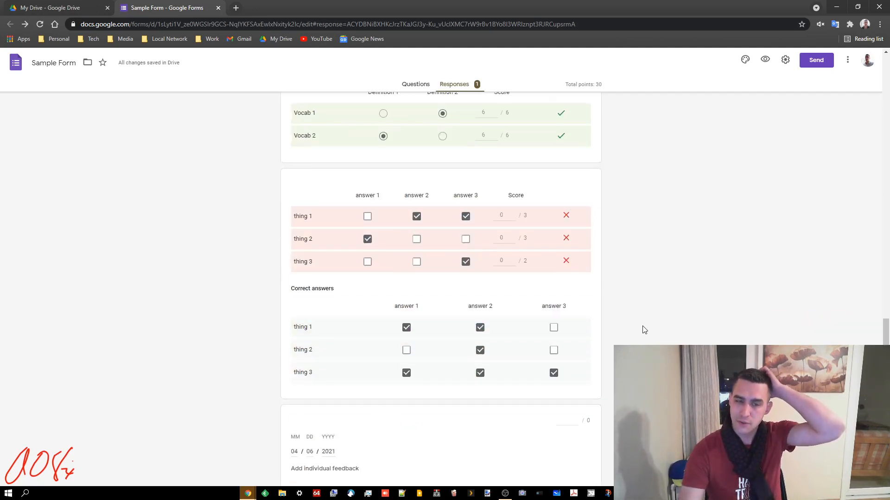
{"action": "scroll", "coordinate": [643, 330], "scroll_direction": "down", "scroll_amount": 7}
{"action": "scroll", "coordinate": [644, 334], "scroll_direction": "down", "scroll_amount": 2}
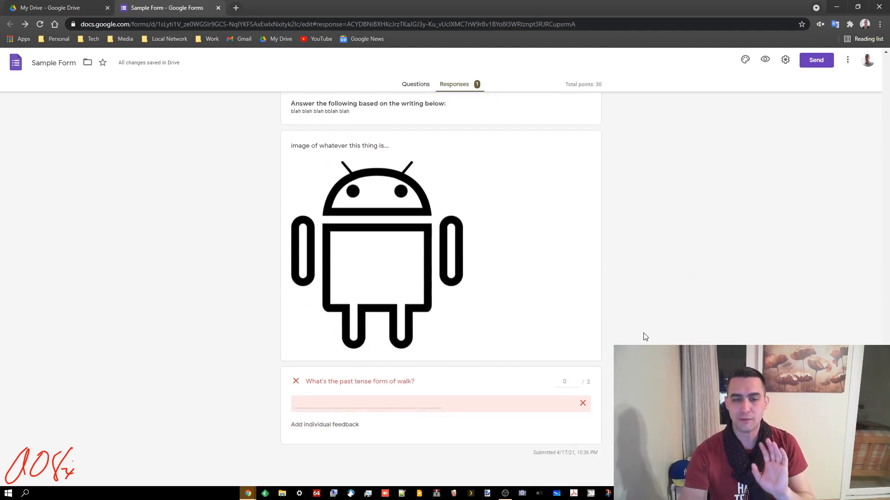
{"action": "scroll", "coordinate": [648, 344], "scroll_direction": "up", "scroll_amount": 12}
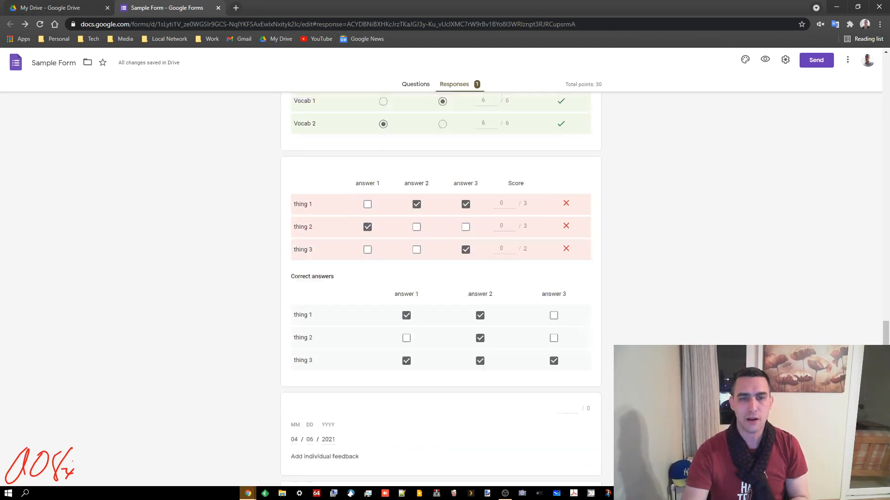
{"action": "scroll", "coordinate": [516, 312], "scroll_direction": "up", "scroll_amount": 3}
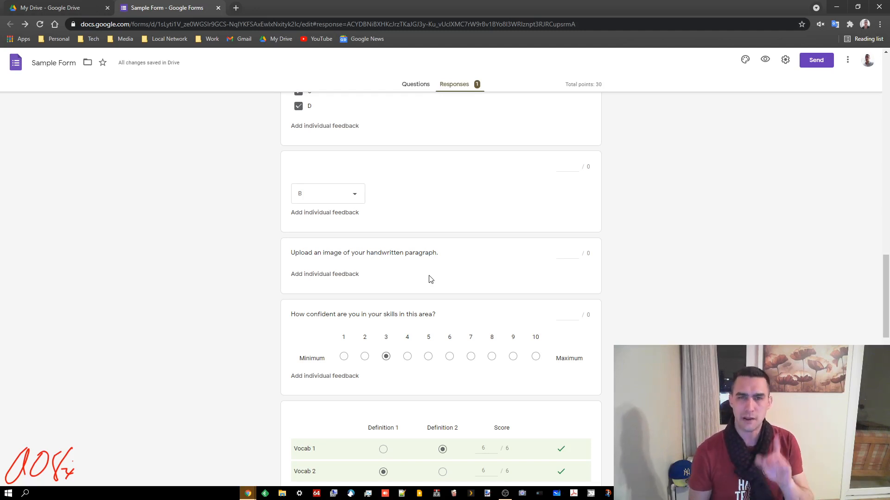
{"action": "scroll", "coordinate": [626, 318], "scroll_direction": "up", "scroll_amount": 20}
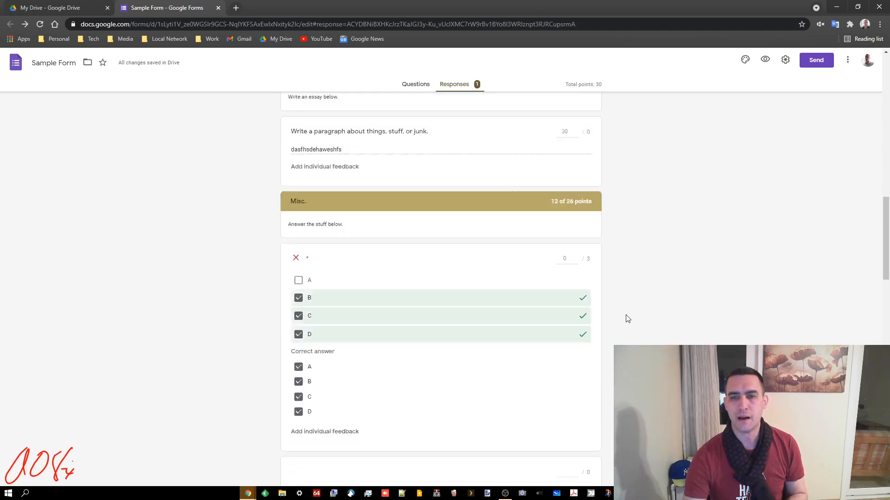
{"action": "scroll", "coordinate": [629, 318], "scroll_direction": "up", "scroll_amount": 3}
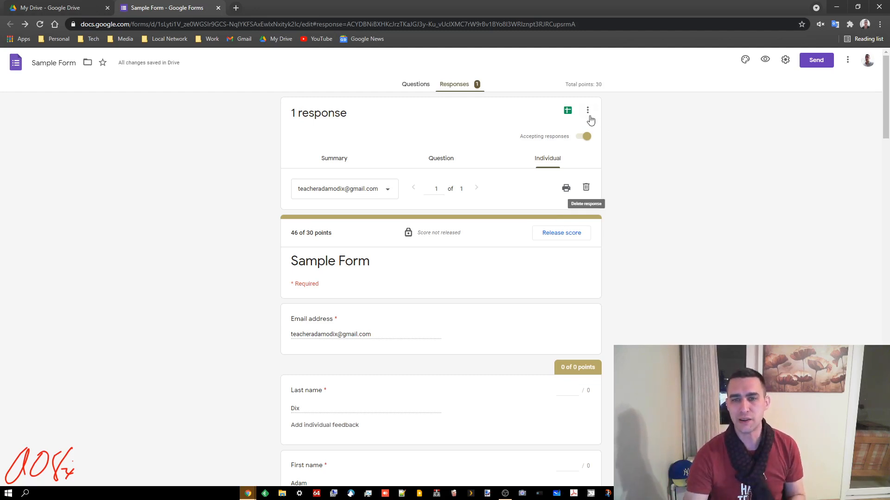
Step: Send the form's responses to a new spreadsheet named "Sample Form (Responses)"
{"action": "left_click", "coordinate": [568, 111]}
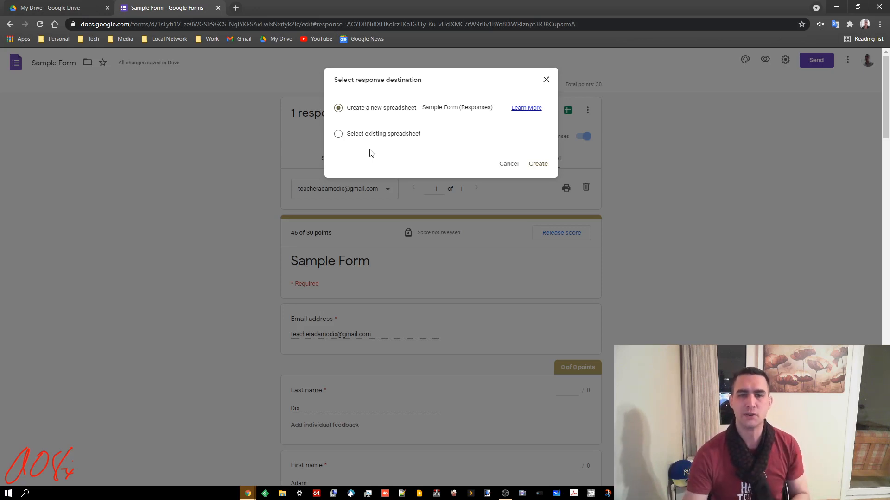
{"action": "left_click", "coordinate": [538, 164]}
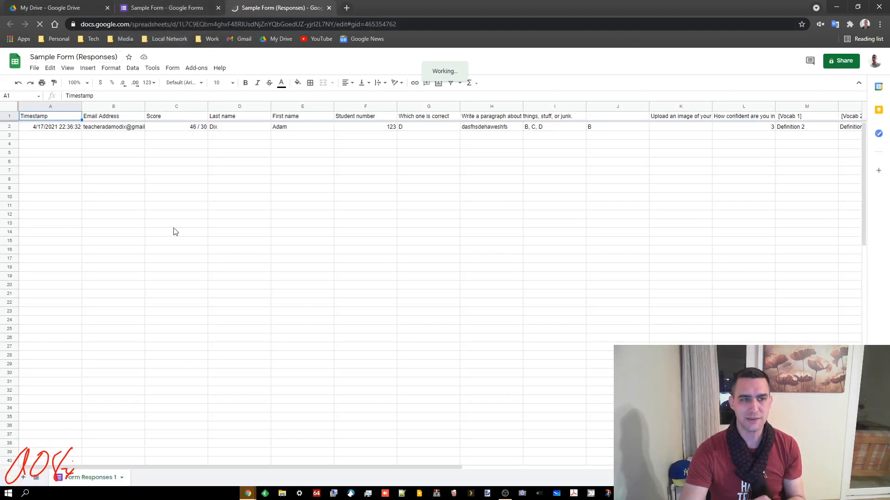
Step: Look through the recorded response in row 2 across all columns, from the timestamp past the last question and back
{"action": "left_click", "coordinate": [65, 127]}
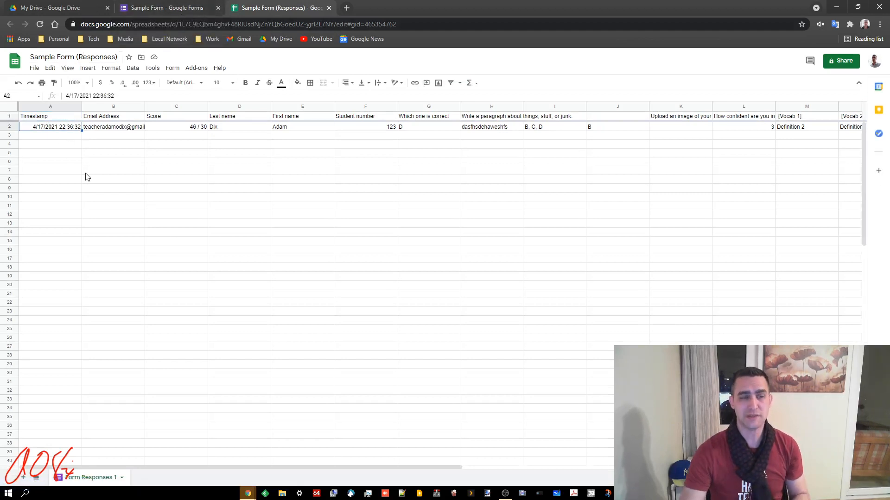
{"action": "key", "text": "Right"}
{"action": "key", "text": "Right"}
{"action": "key", "text": "Right"}
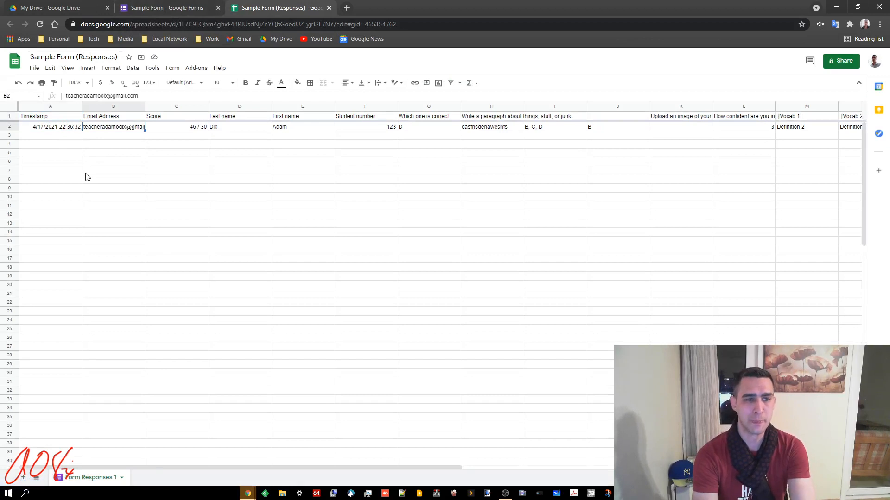
{"action": "key", "text": "Left"}
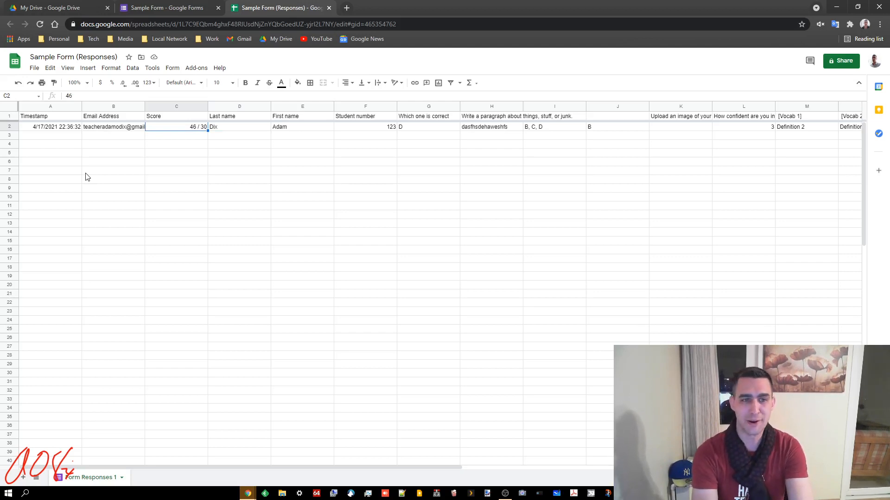
{"action": "key", "text": "Right"}
{"action": "key", "text": "Right"}
{"action": "key", "text": "Right"}
{"action": "key", "text": "Right"}
{"action": "key", "text": "Right"}
{"action": "key", "text": "Right"}
{"action": "key", "text": "Right"}
{"action": "key", "text": "Right"}
{"action": "key", "text": "Right"}
{"action": "key", "text": "Right"}
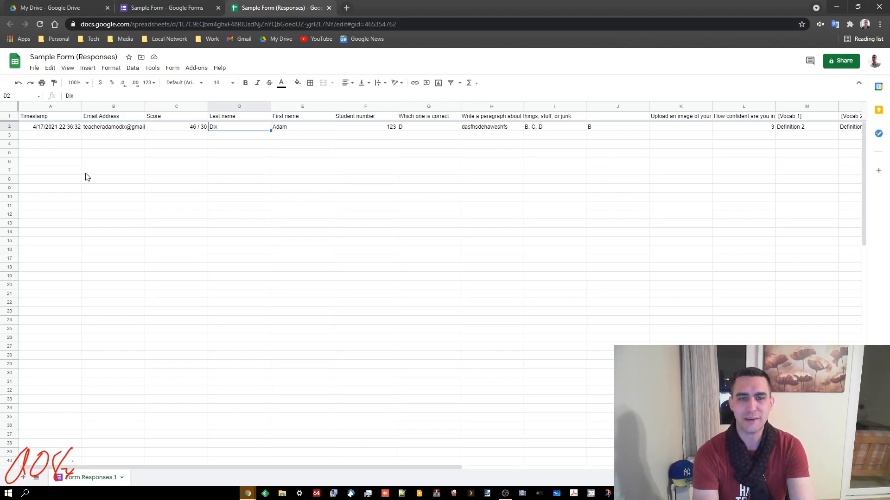
{"action": "key", "text": "Right"}
{"action": "key", "text": "Right"}
{"action": "key", "text": "Right"}
{"action": "key", "text": "Right"}
{"action": "key", "text": "Right"}
{"action": "key", "text": "Right"}
{"action": "key", "text": "Right"}
{"action": "key", "text": "Right"}
{"action": "key", "text": "Right"}
{"action": "key", "text": "Right"}
{"action": "key", "text": "Right"}
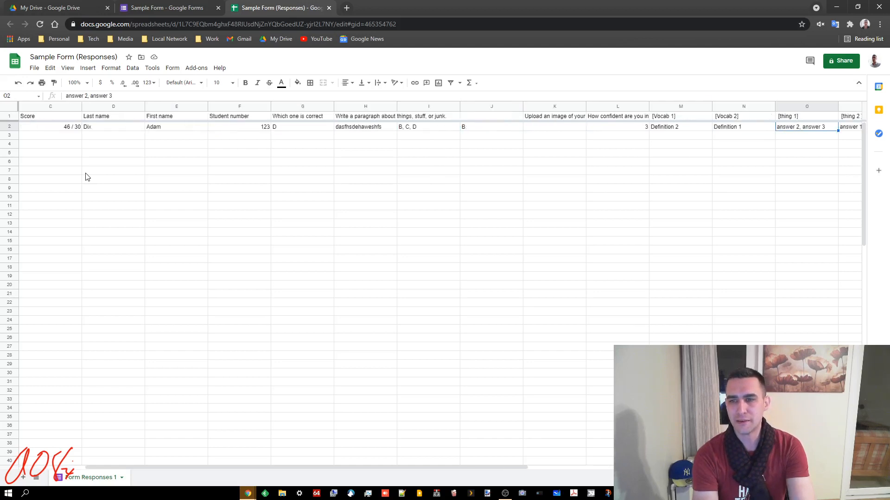
{"action": "key", "text": "Left"}
{"action": "key", "text": "Left"}
{"action": "key", "text": "Left"}
{"action": "key", "text": "Left"}
{"action": "key", "text": "Left"}
{"action": "key", "text": "Left"}
{"action": "key", "text": "Left"}
{"action": "key", "text": "Left"}
{"action": "key", "text": "Left"}
{"action": "key", "text": "Left"}
{"action": "key", "text": "Left"}
{"action": "key", "text": "Left"}
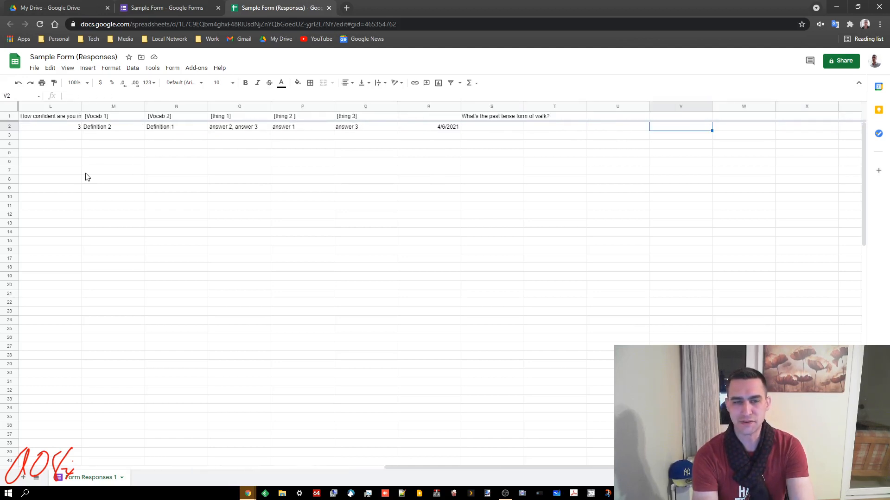
{"action": "key", "text": "Left"}
{"action": "key", "text": "Left"}
{"action": "key", "text": "Left"}
{"action": "key", "text": "Left"}
{"action": "key", "text": "Left"}
{"action": "key", "text": "Left"}
{"action": "key", "text": "Left"}
{"action": "key", "text": "Left"}
{"action": "key", "text": "Left"}
{"action": "key", "text": "Left"}
{"action": "key", "text": "Left"}
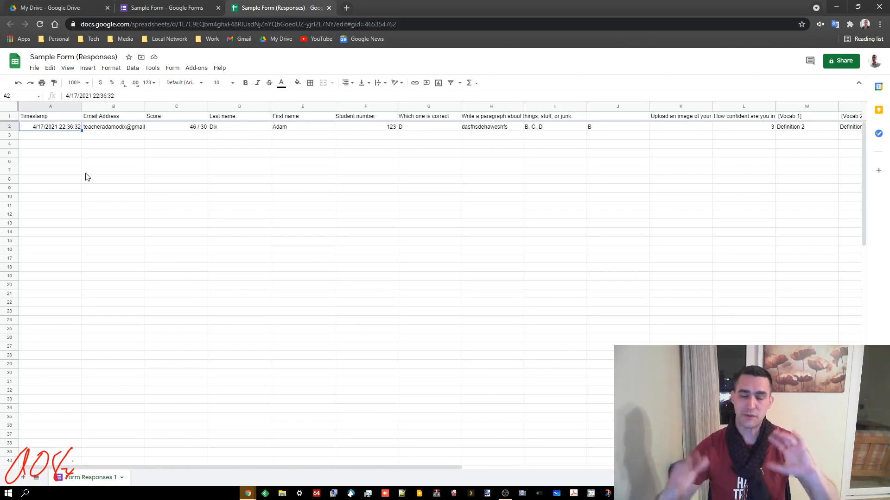
Step: Sort the entire response sheet by Student number from A to Z, treating the first row as a header
{"action": "left_click", "coordinate": [2, 107]}
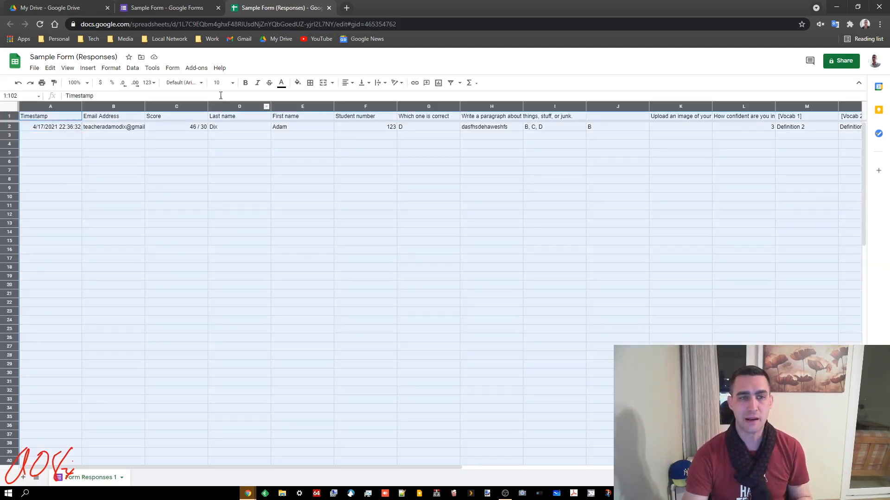
{"action": "left_click", "coordinate": [111, 68]}
{"action": "mouse_move", "coordinate": [132, 68]}
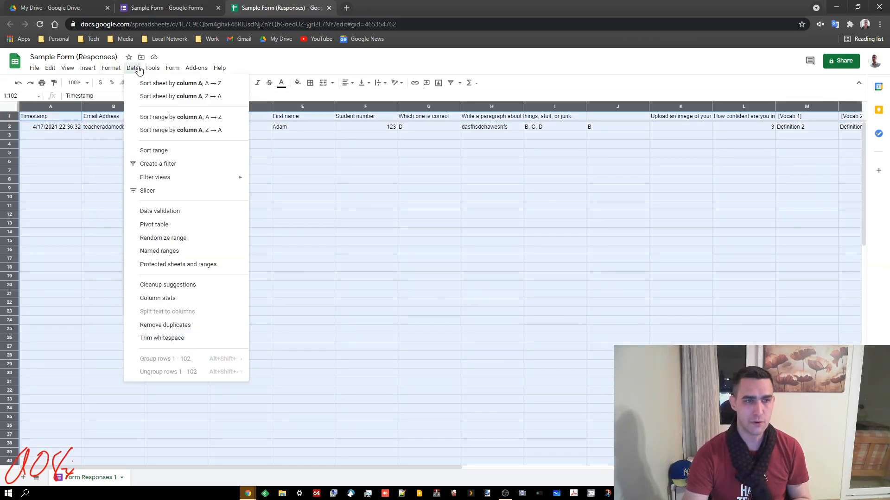
{"action": "left_click", "coordinate": [167, 150]}
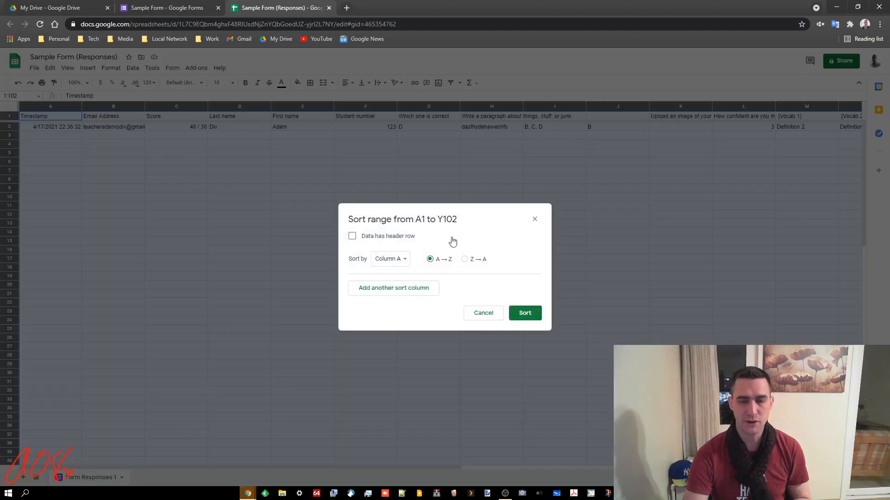
{"action": "left_click", "coordinate": [376, 237]}
{"action": "left_click", "coordinate": [394, 260]}
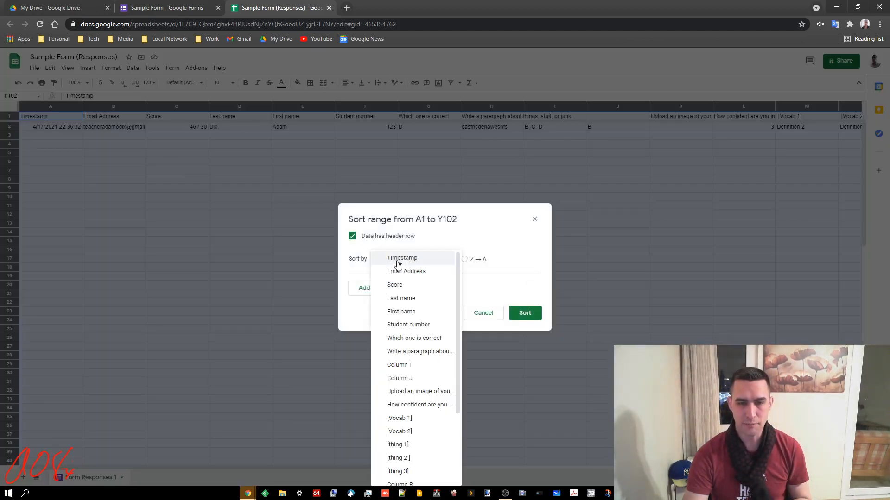
{"action": "left_click", "coordinate": [421, 326]}
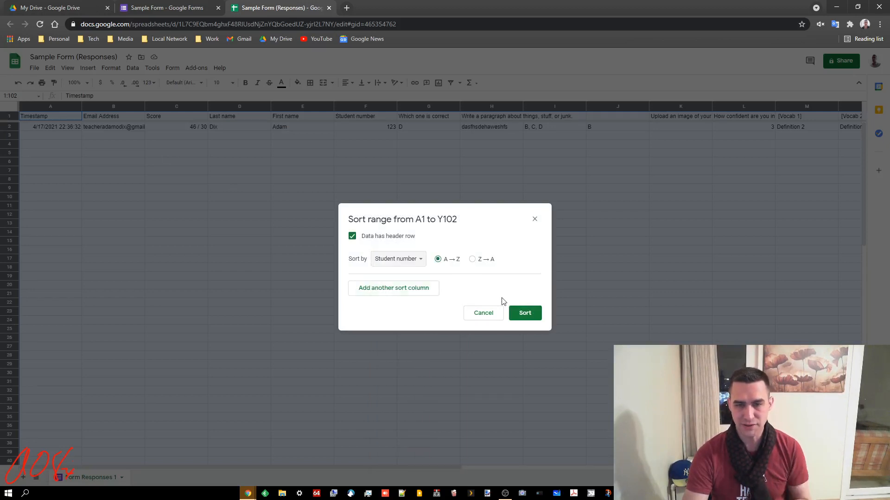
{"action": "left_click", "coordinate": [525, 312]}
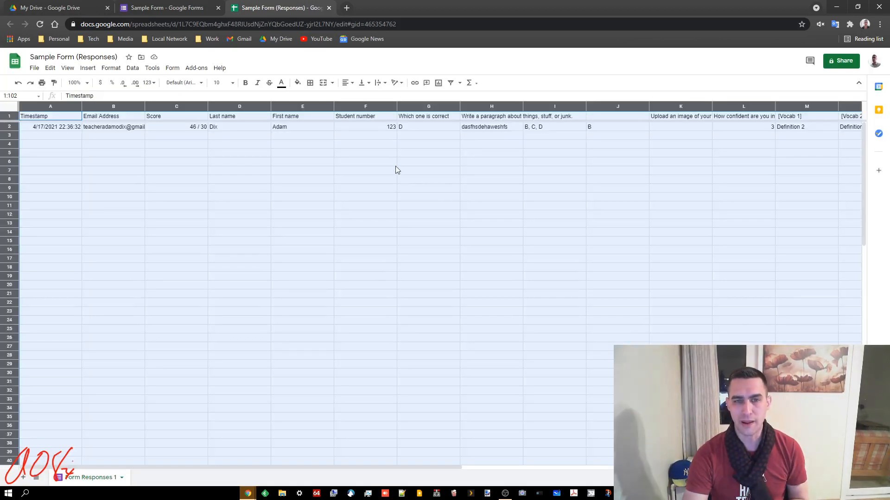
{"action": "left_click", "coordinate": [381, 127]}
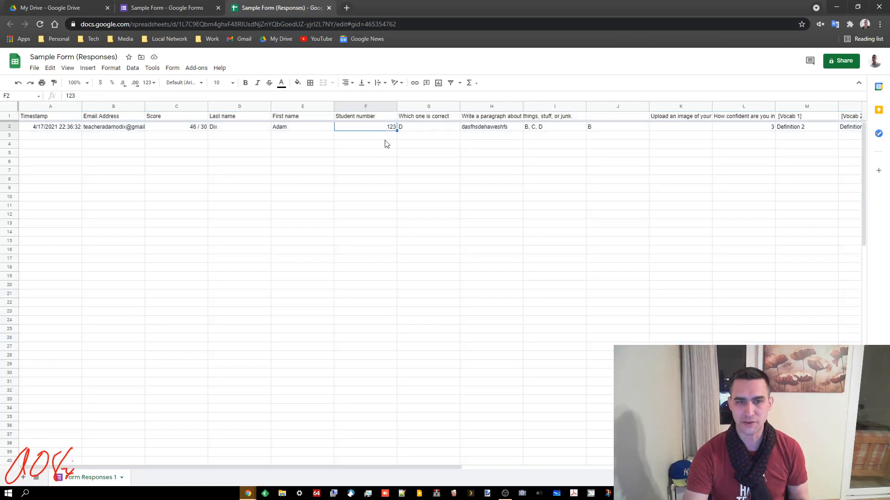
{"action": "left_click", "coordinate": [13, 127]}
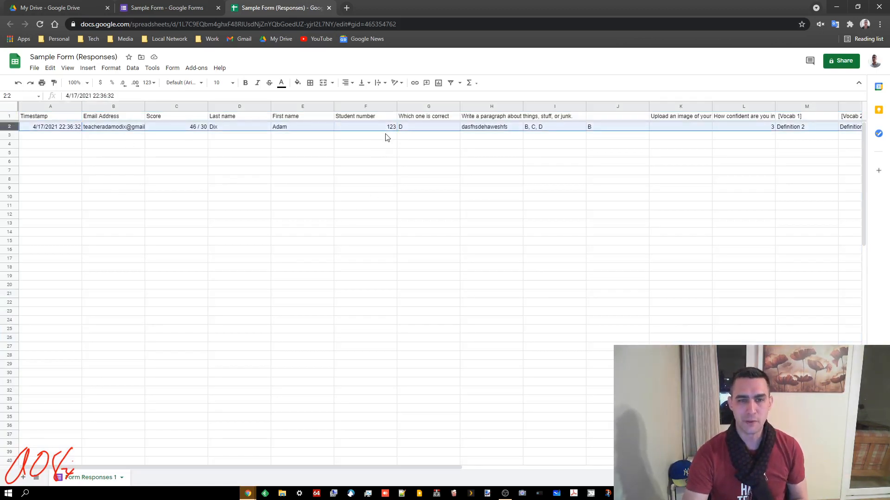
Step: Set up a sort of the whole response range with a header row by Student number, then Last name, both A to Z, and cancel it
{"action": "left_click", "coordinate": [385, 134]}
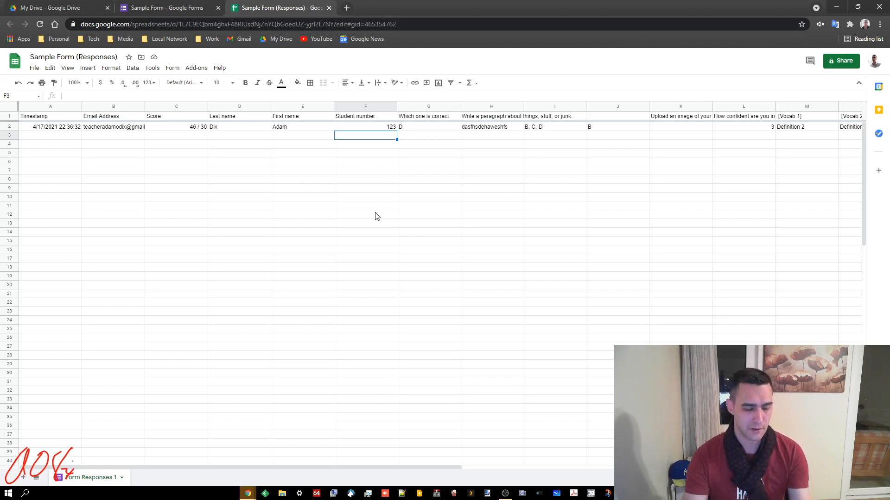
{"action": "key", "text": "ctrl+a"}
{"action": "left_click", "coordinate": [133, 67]}
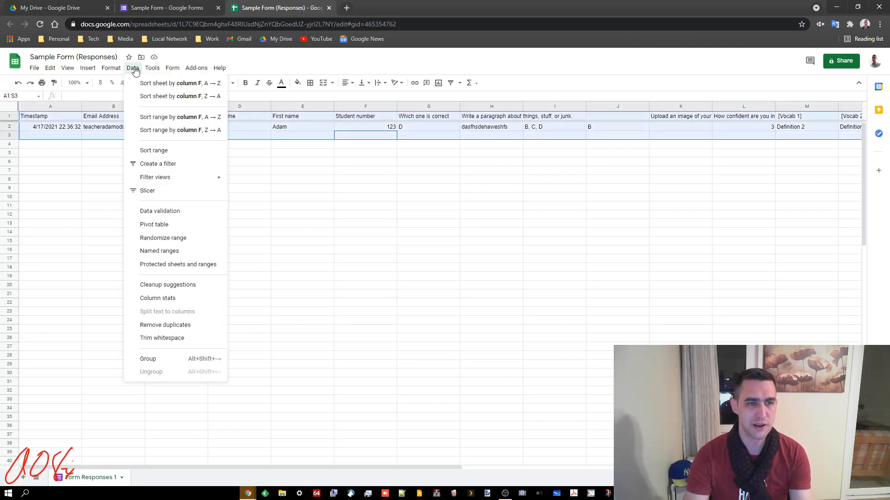
{"action": "left_click", "coordinate": [154, 150]}
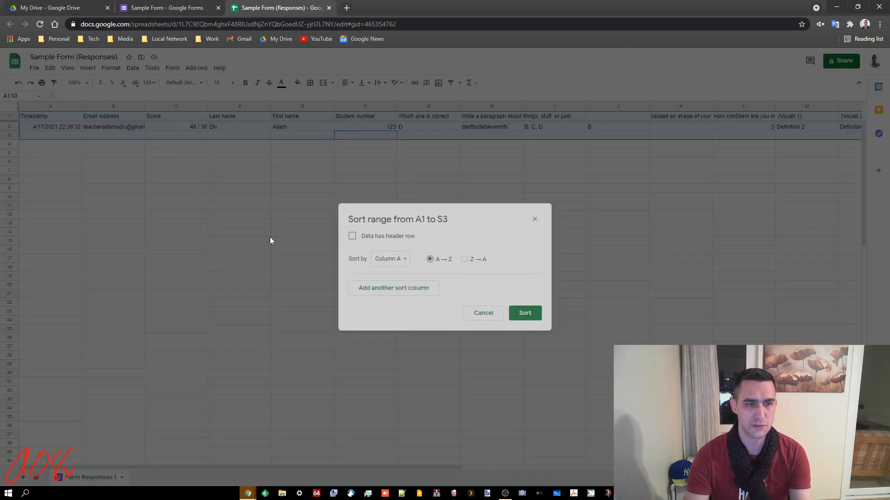
{"action": "left_click", "coordinate": [377, 236]}
{"action": "left_click", "coordinate": [390, 259]}
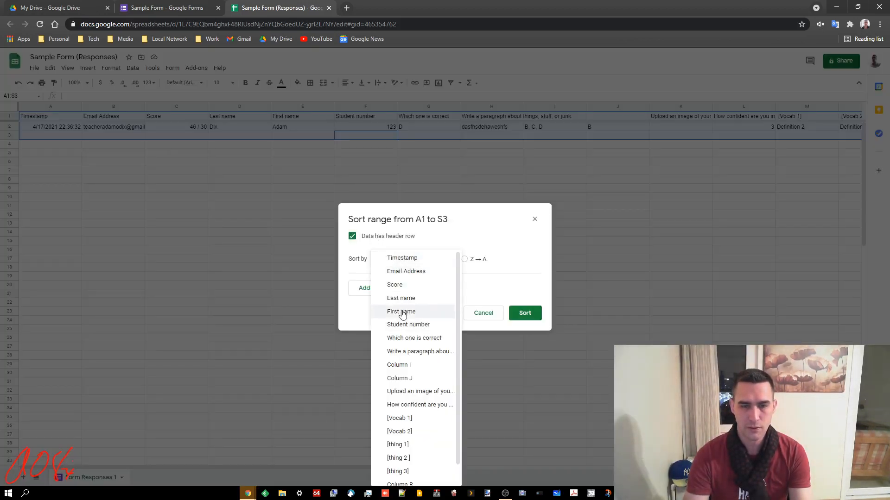
{"action": "left_click", "coordinate": [397, 324]}
{"action": "left_click", "coordinate": [399, 293]}
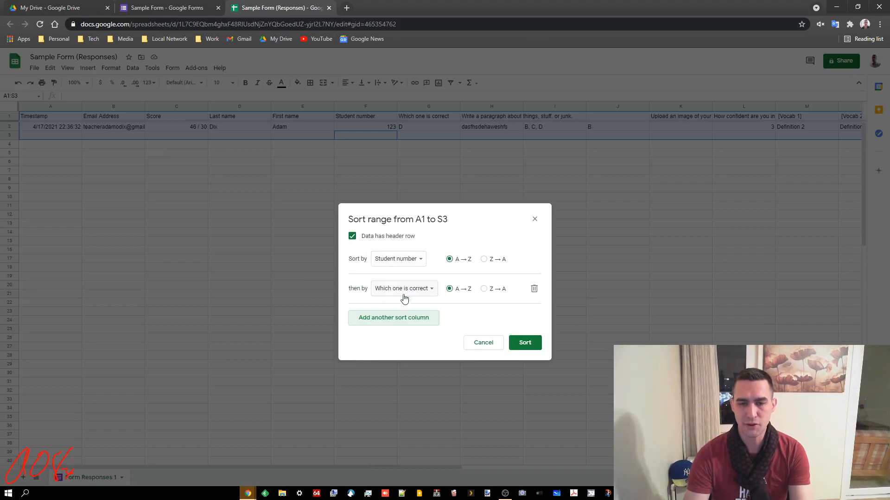
{"action": "left_click", "coordinate": [417, 291]}
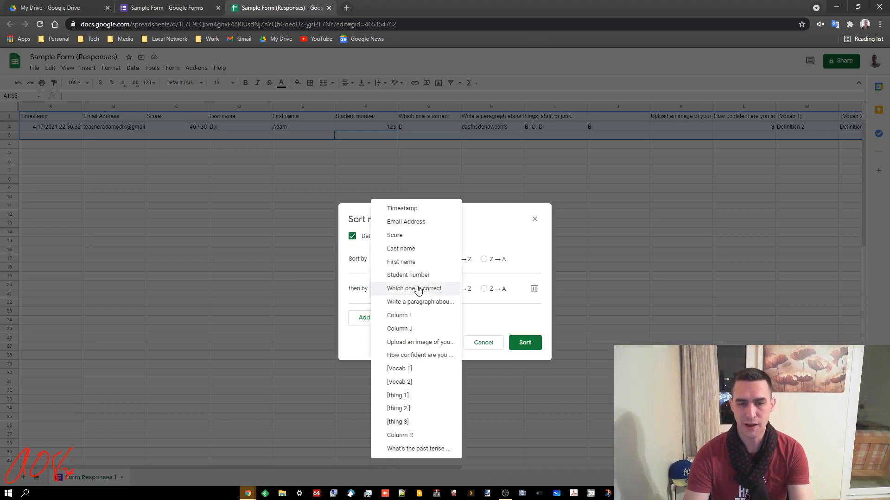
{"action": "left_click", "coordinate": [415, 248]}
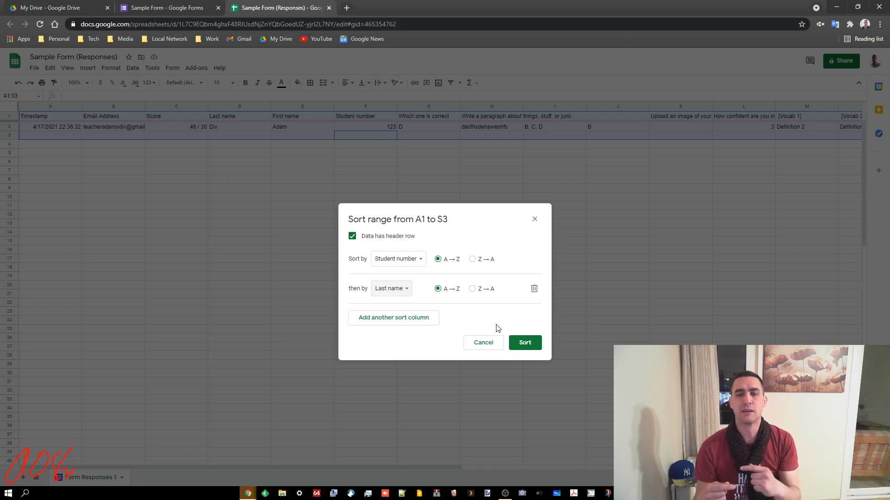
{"action": "left_click", "coordinate": [472, 259]}
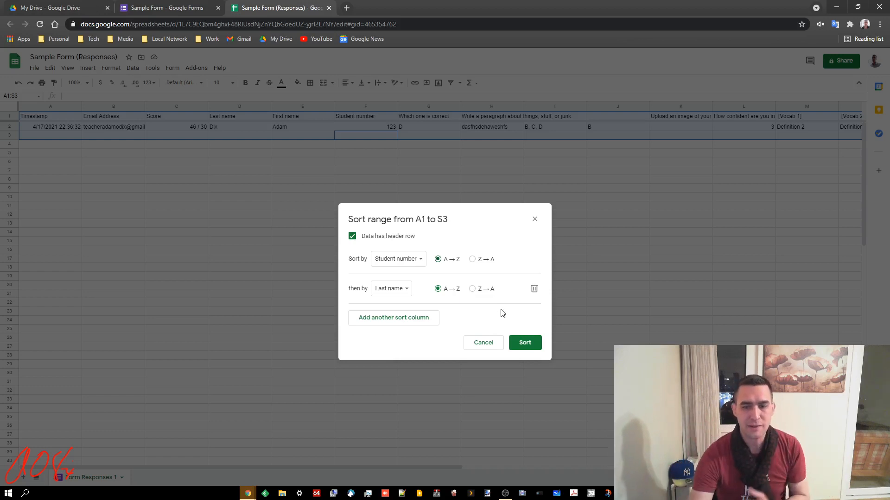
{"action": "left_click", "coordinate": [489, 343]}
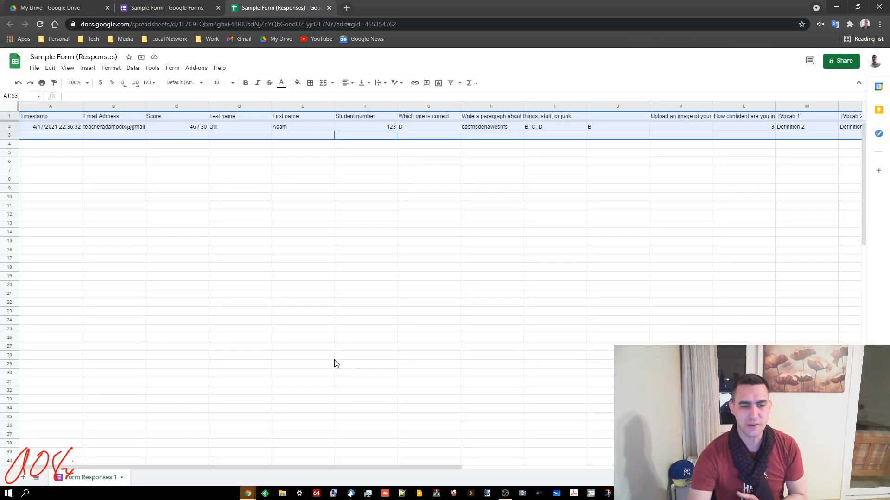
Step: Duplicate the Form Responses 1 sheet, view the original once more, and return to the copy
{"action": "right_click", "coordinate": [98, 483]}
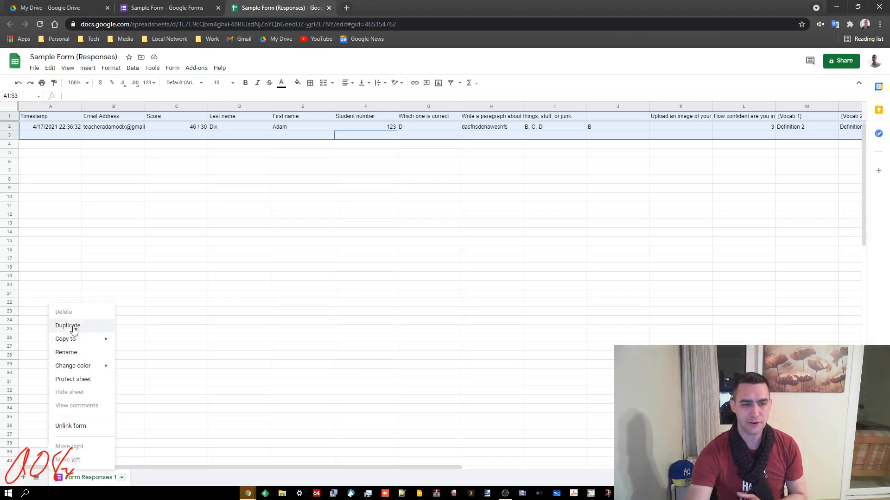
{"action": "key", "text": "Return"}
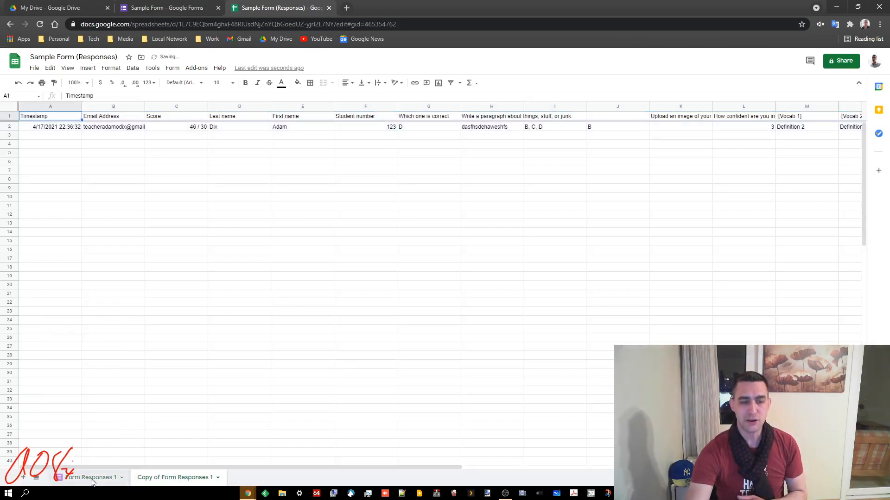
{"action": "left_click", "coordinate": [91, 480]}
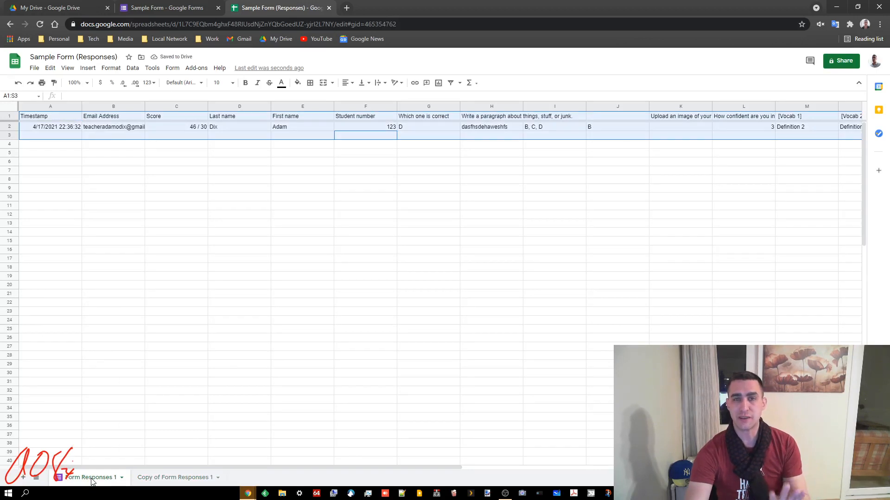
{"action": "left_click", "coordinate": [155, 483]}
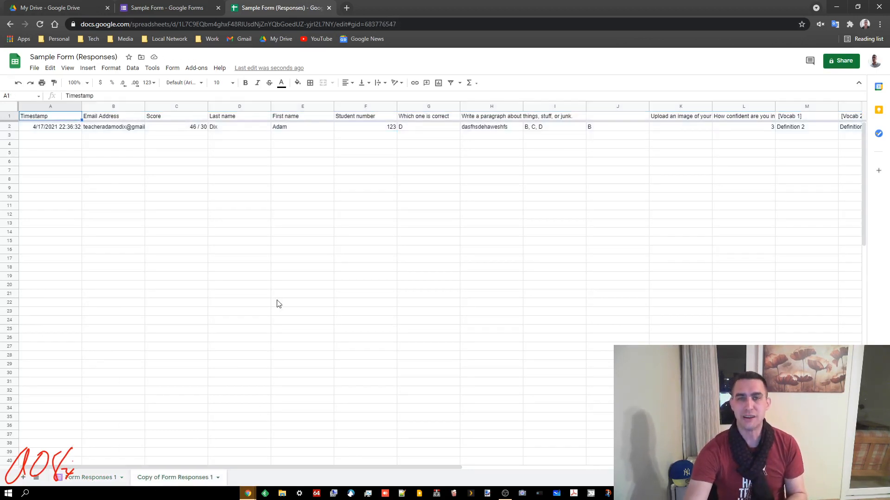